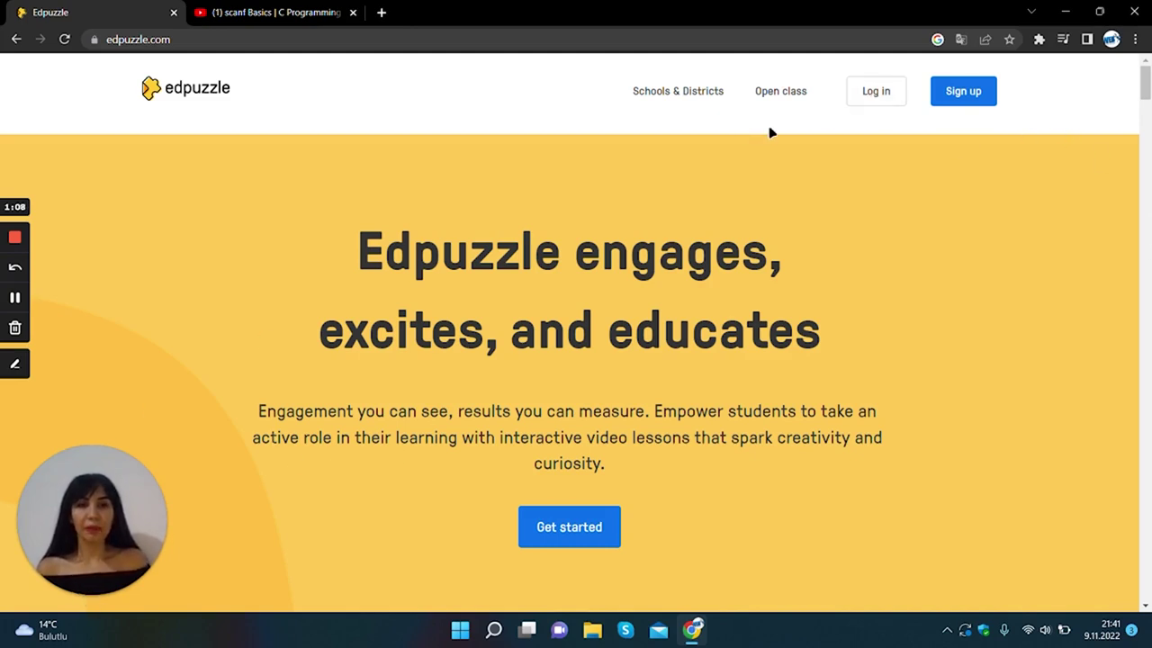
Log in to Edpuzzle as a teacher with a Google account to reach Discover
left_click(877, 93)
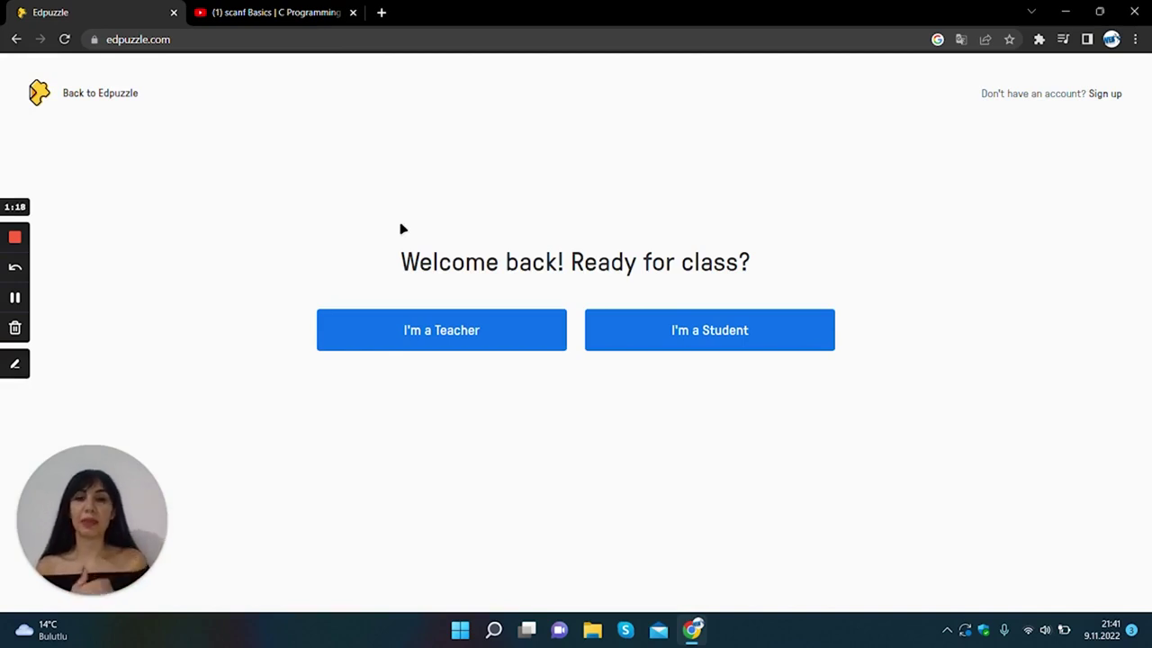
left_click(384, 335)
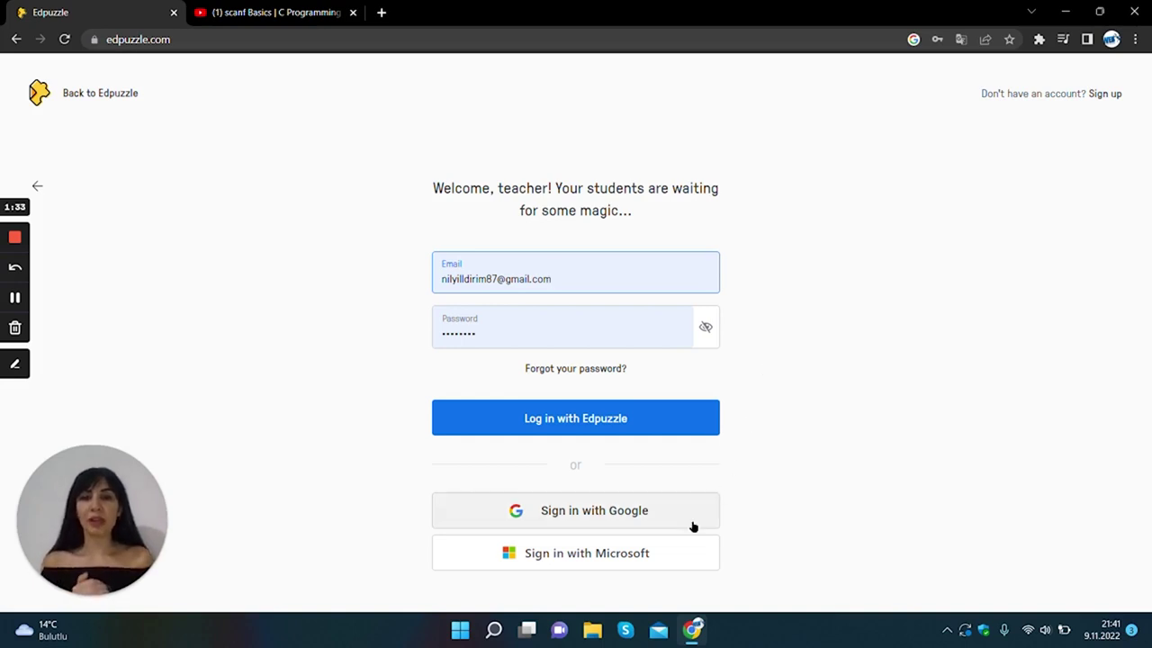
left_click(627, 526)
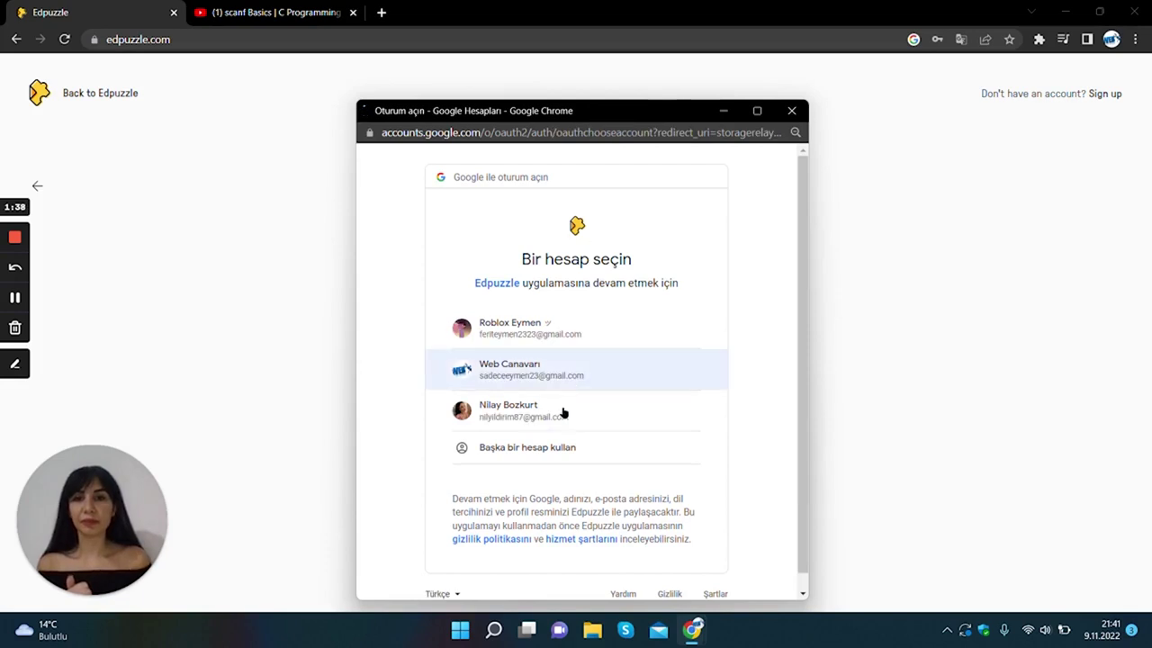
left_click(555, 413)
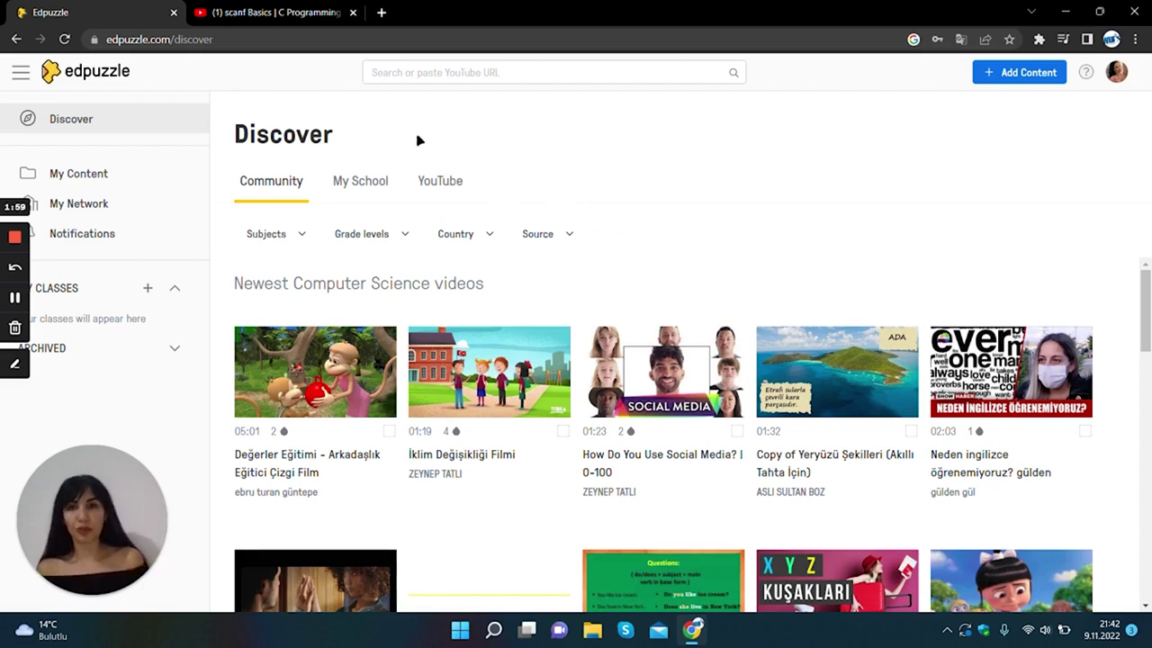
Go to the empty My Content library from the left sidebar
left_click(476, 73)
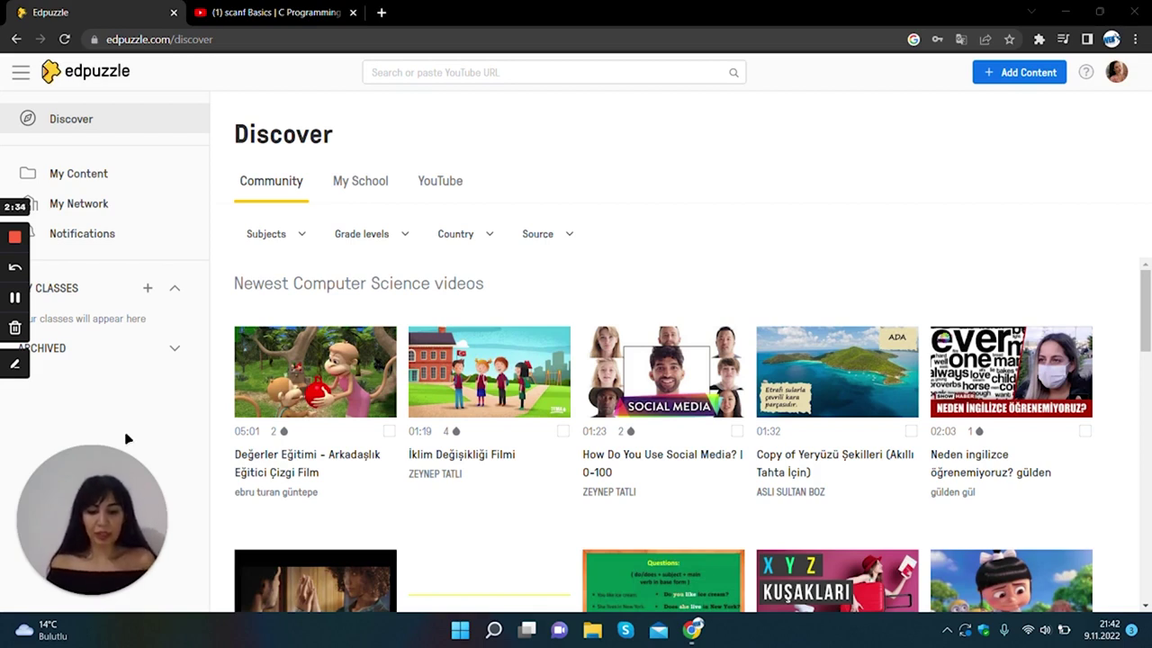
left_click(102, 174)
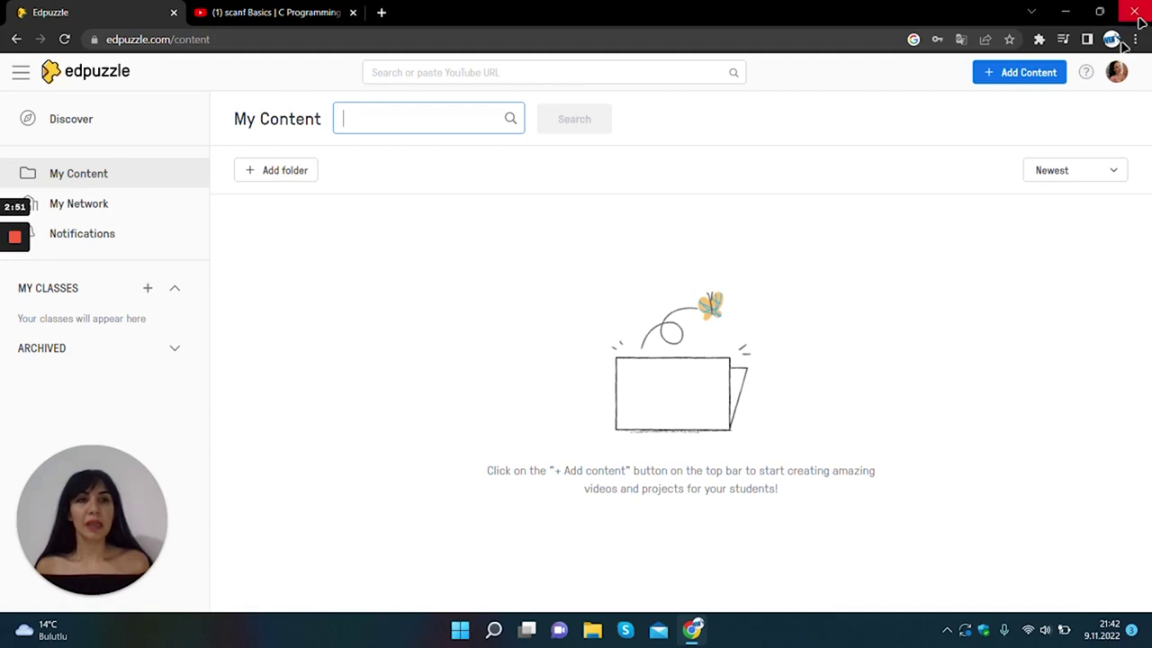
Reach the Upload your videos page (file or Google Drive, 1 GB limit) via Add Content
left_click(1010, 81)
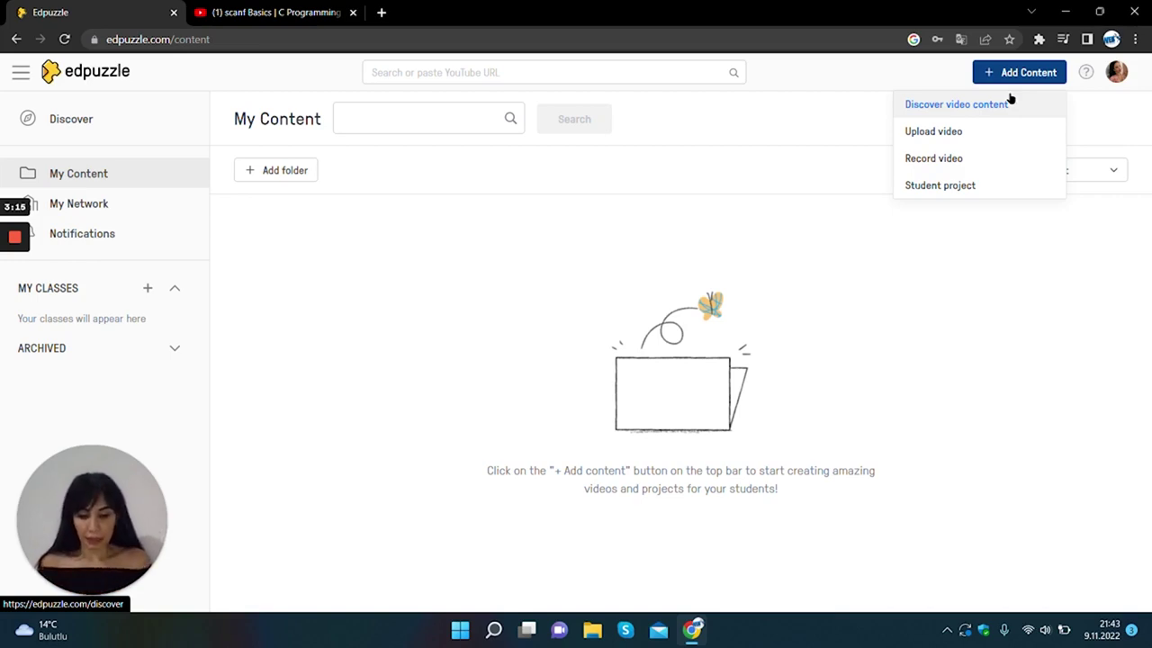
left_click(925, 136)
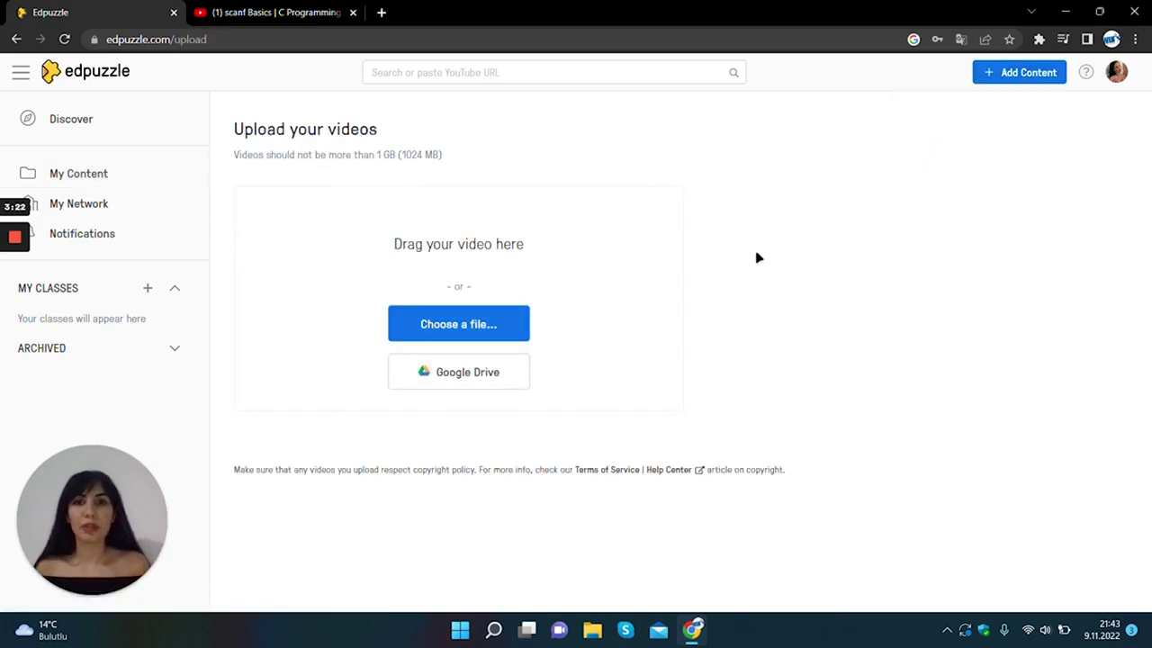
left_click(1035, 72)
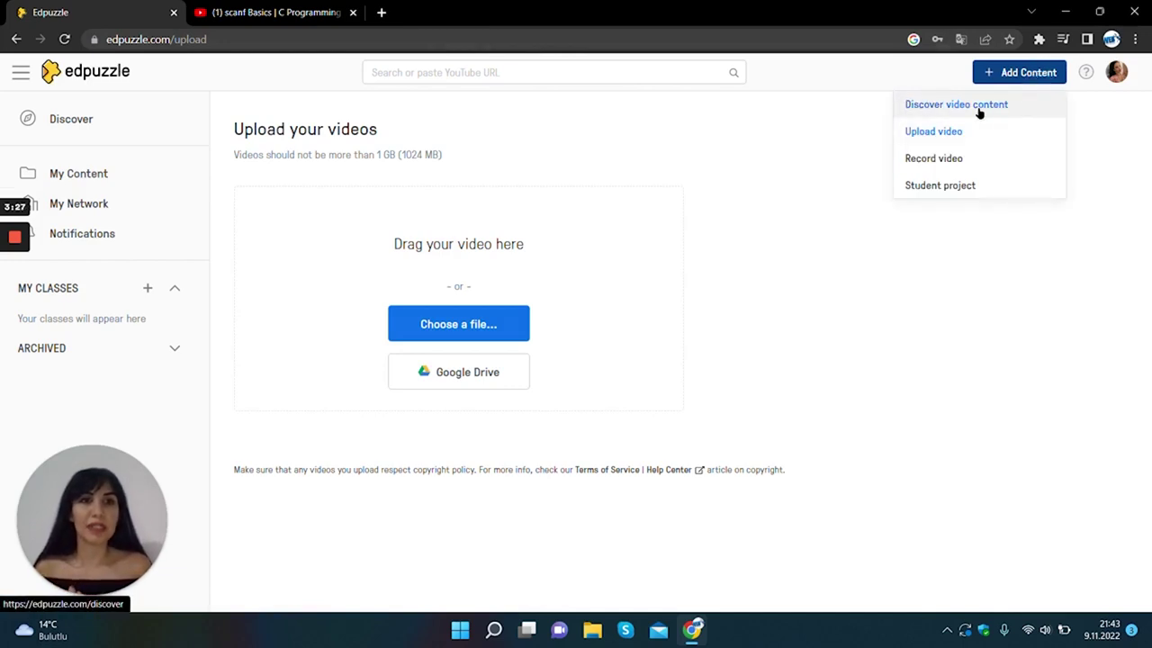
Copy the scanf Basics video URL from the YouTube tab and return to Edpuzzle Discover
left_click(980, 109)
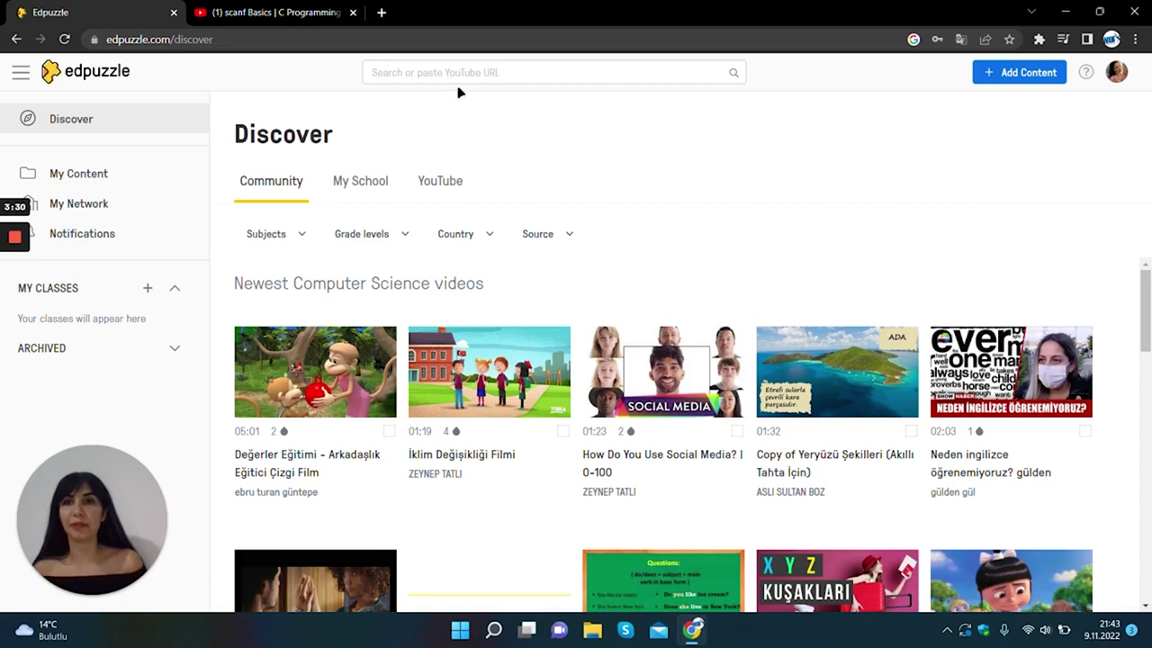
left_click(261, 22)
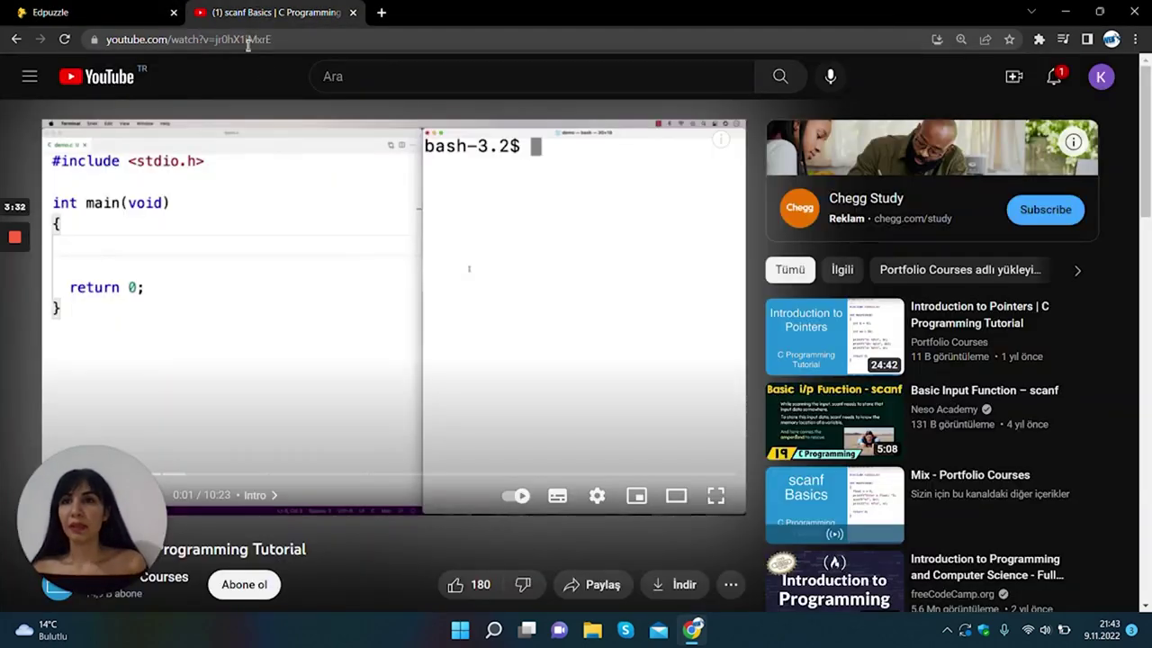
left_click(249, 40)
key("ctrl+c")
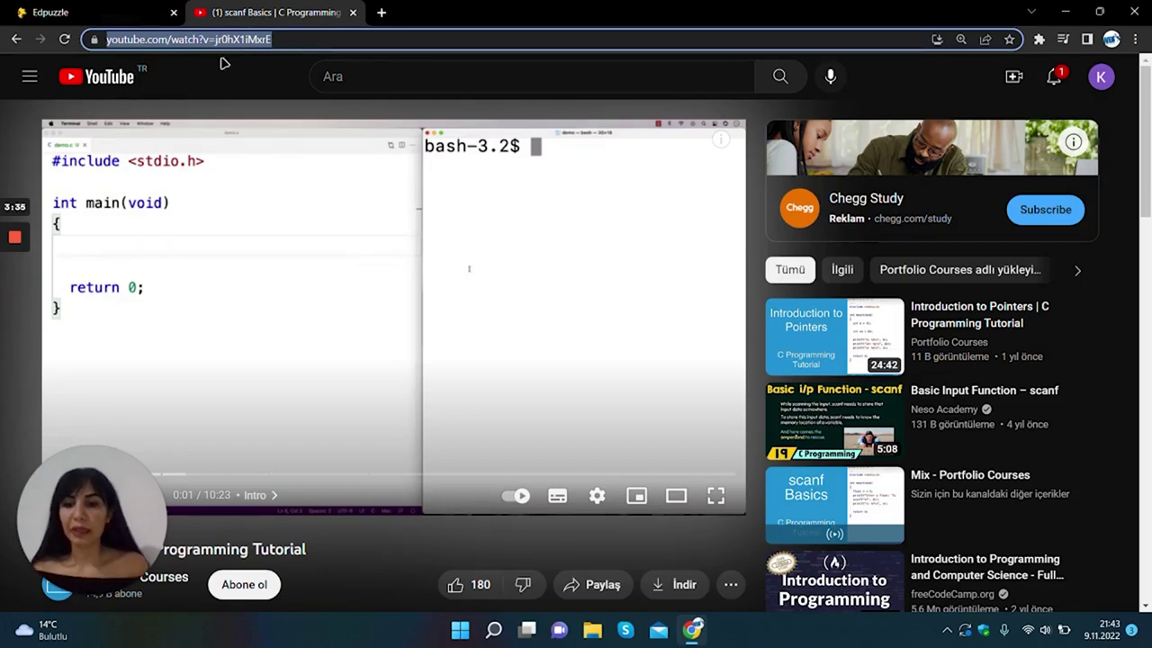
left_click(108, 13)
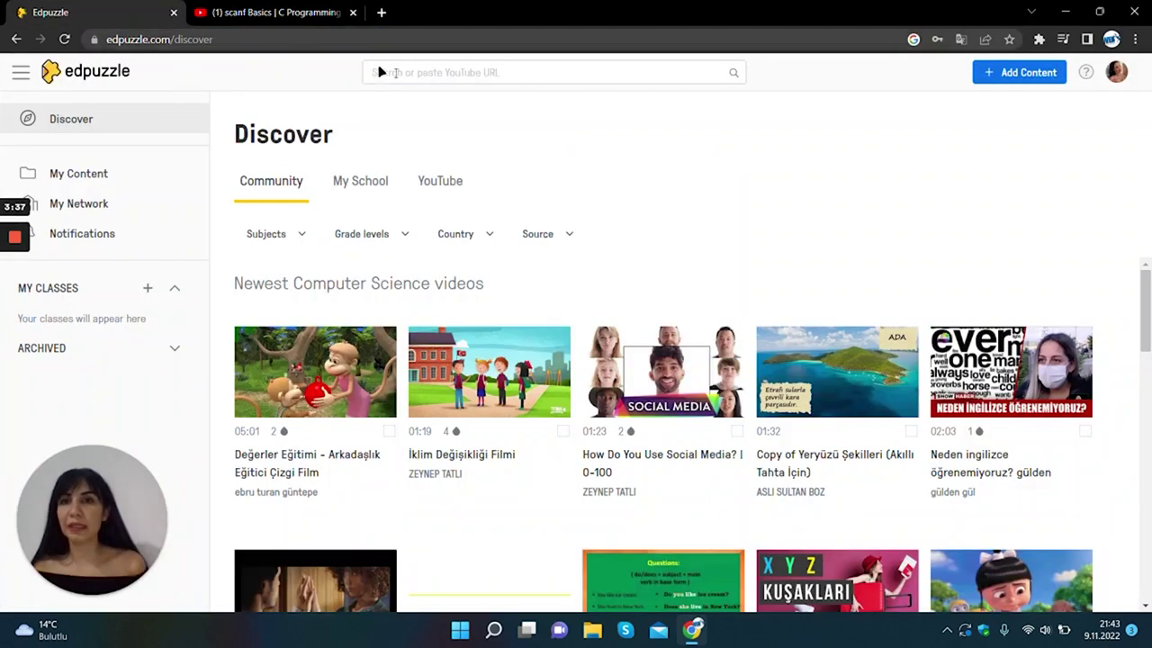
Paste the YouTube link into Edpuzzle search to load 'scanf Basics | C Programming Tutorial' (10:24)
left_click(383, 72)
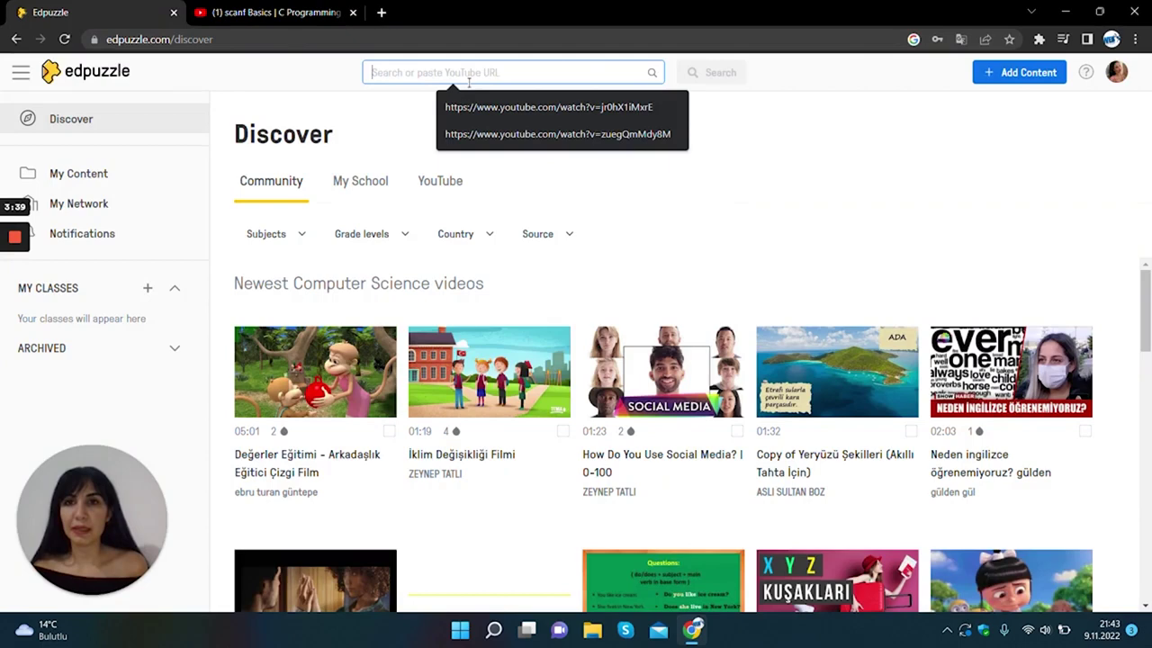
key("ctrl+v")
left_click(738, 74)
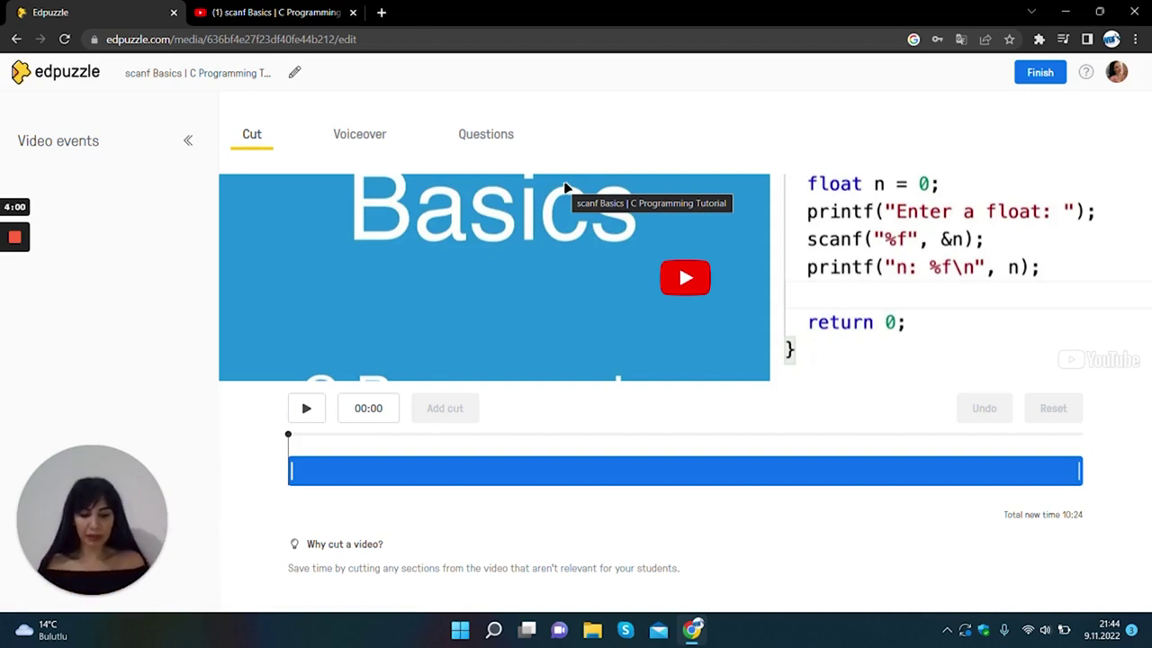
Cut the end of the scanf Basics video so the total new time is 01:40
left_click(1080, 469)
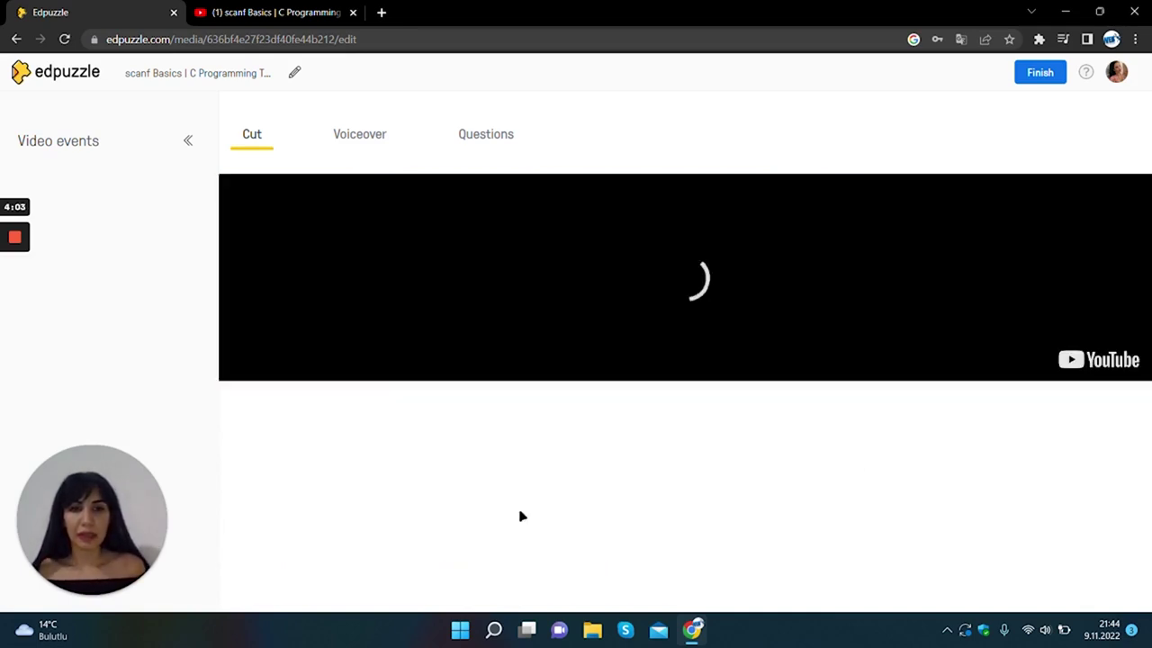
left_click_drag(1083, 482, 1036, 483)
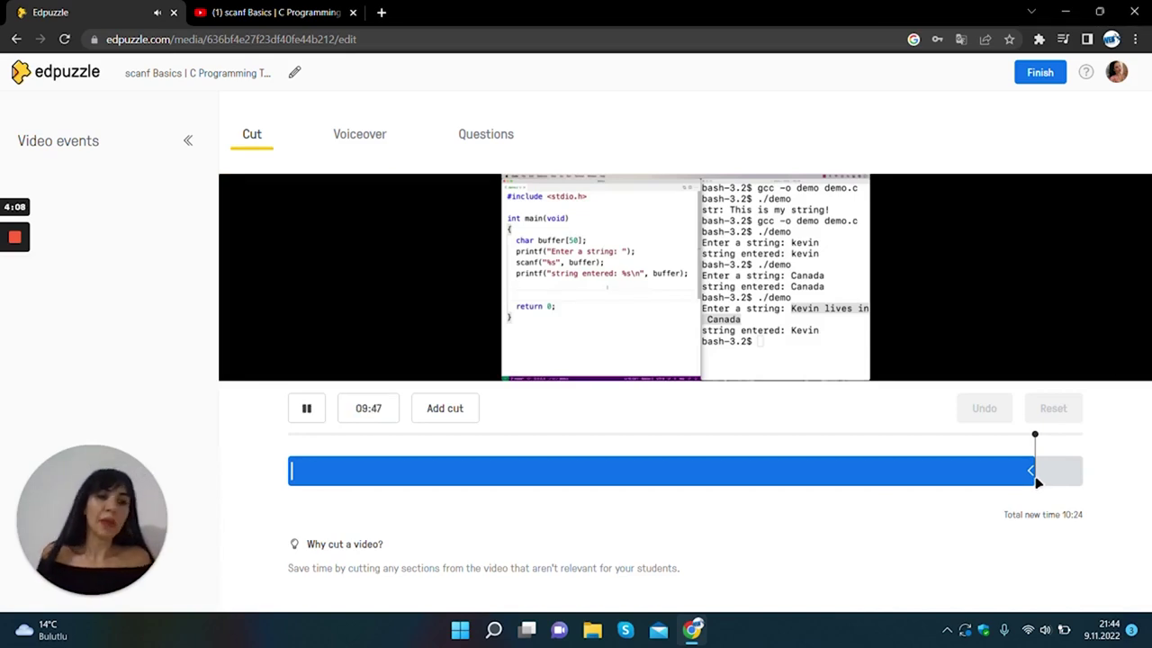
left_click_drag(1037, 483, 496, 504)
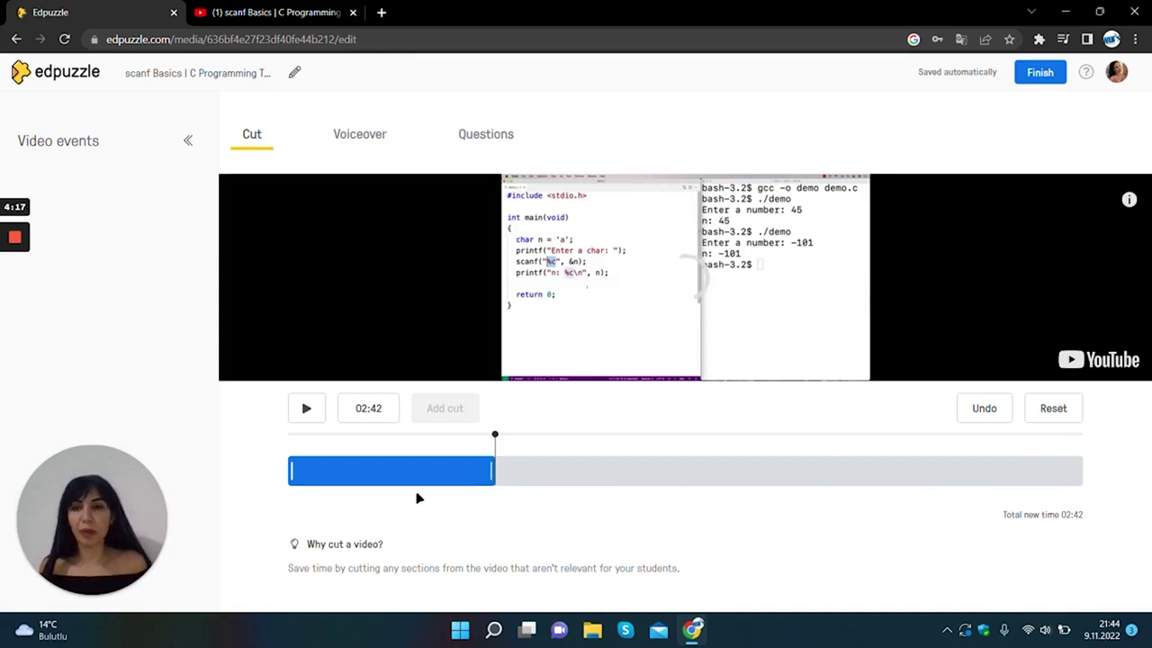
left_click_drag(490, 468, 418, 470)
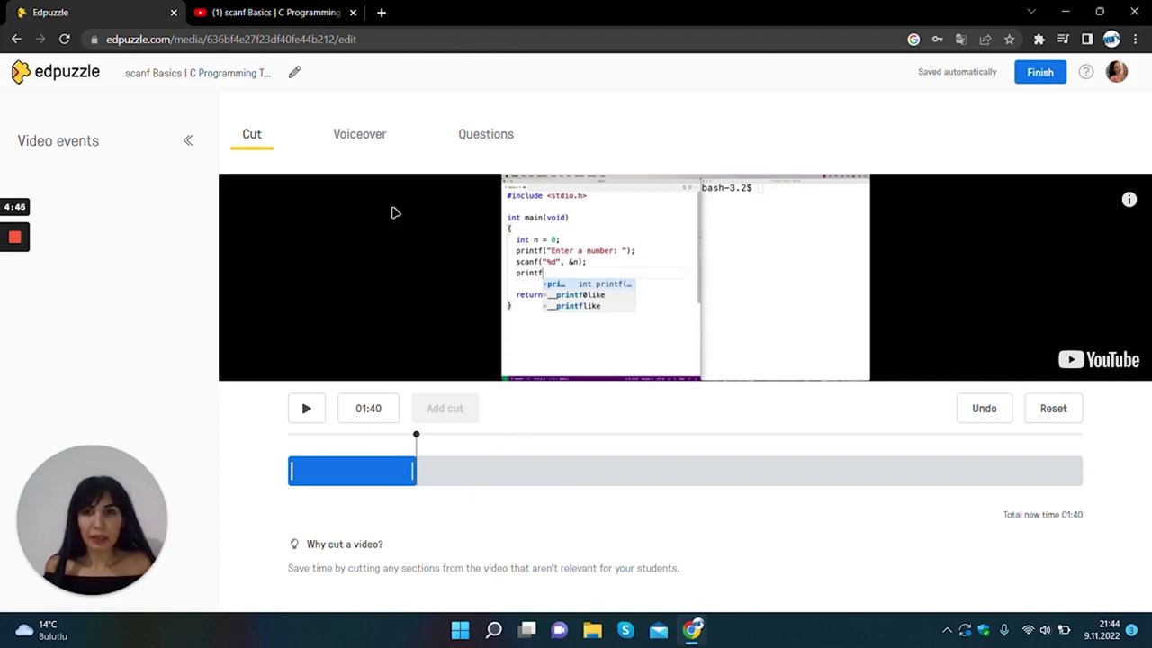
View the Voiceover section, which reports voiceover is blocked for YouTube videos
left_click(387, 144)
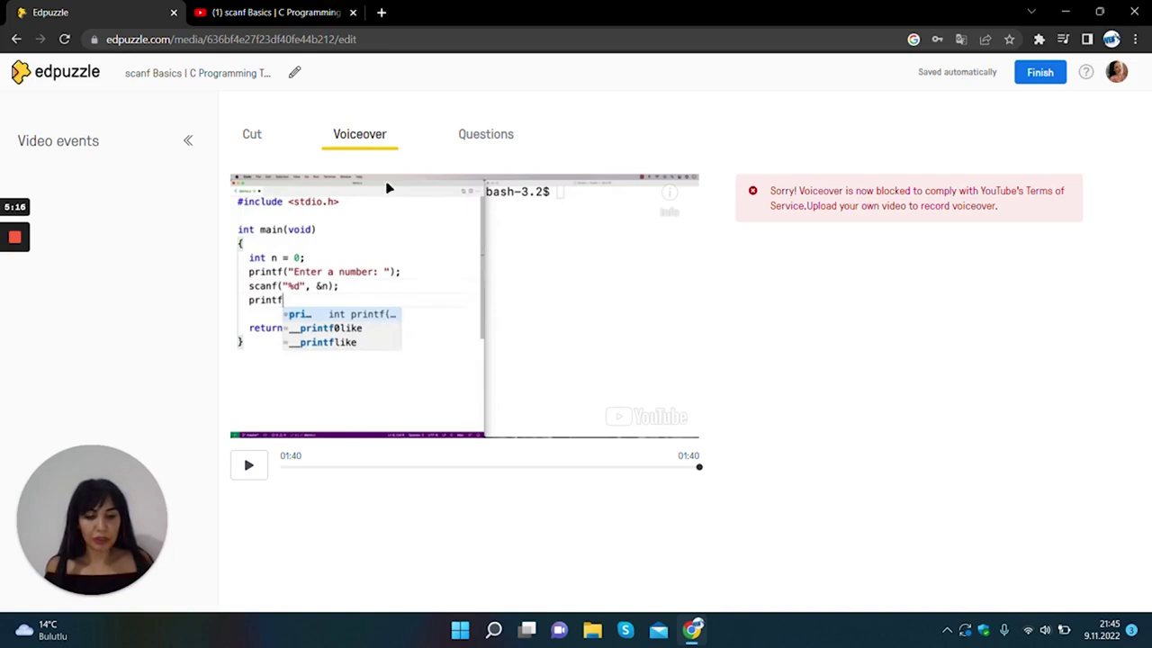
In the Questions section, move playback to 00:56 where scanf("%d", ) appears
left_click(509, 135)
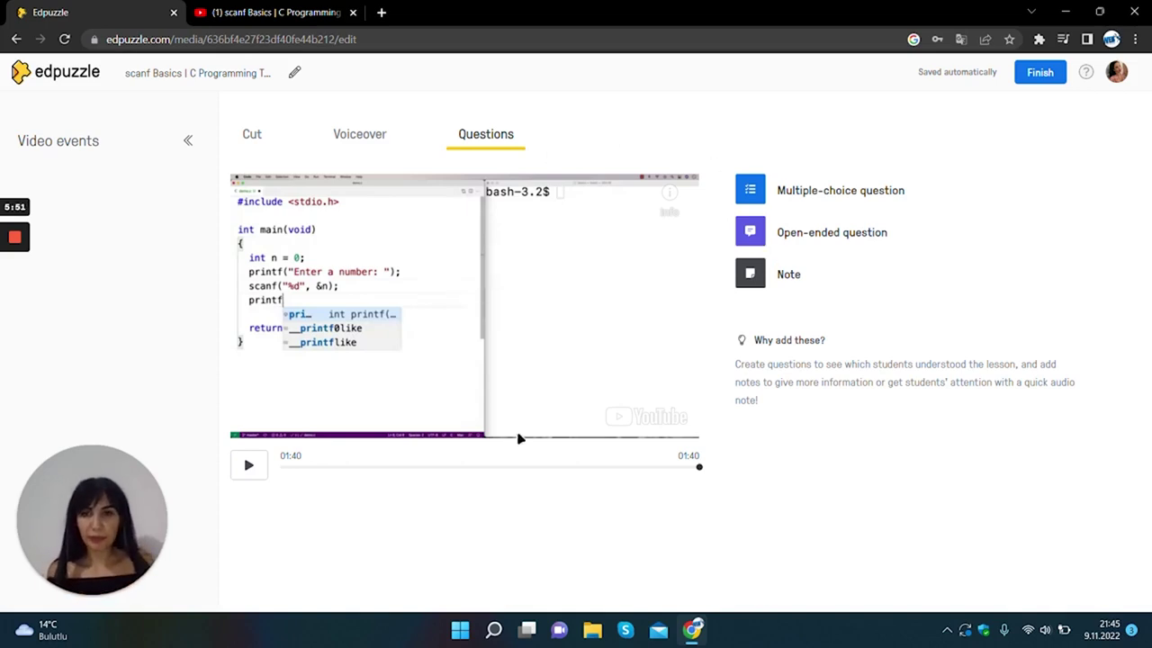
left_click(365, 466)
left_click(329, 469)
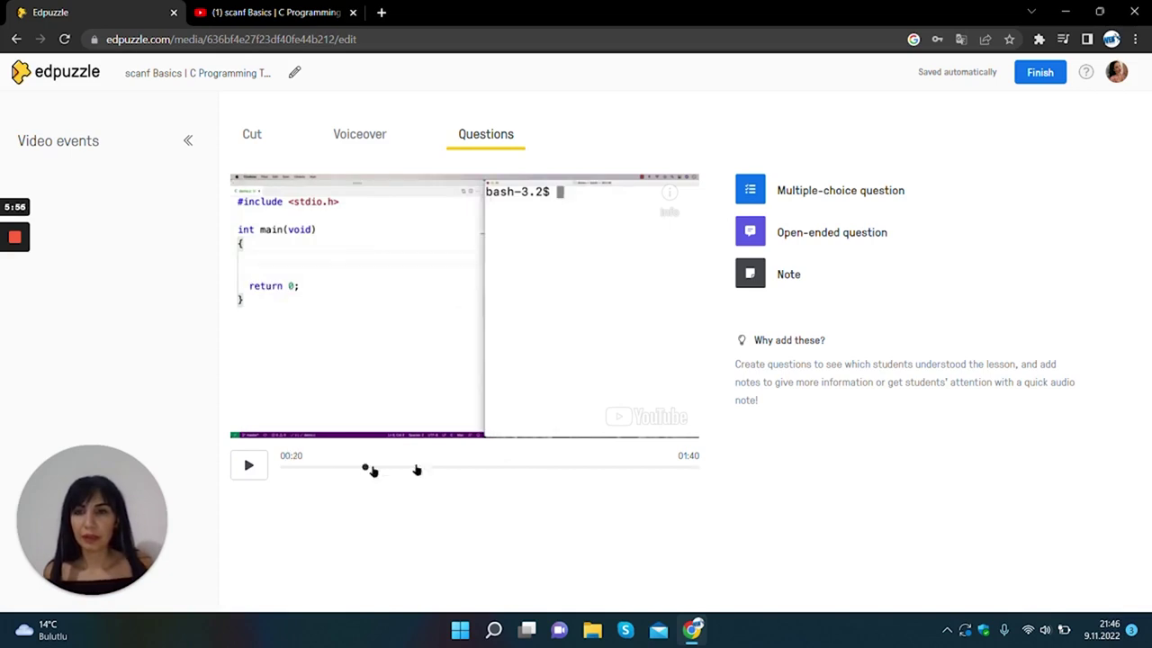
left_click(425, 468)
left_click(496, 468)
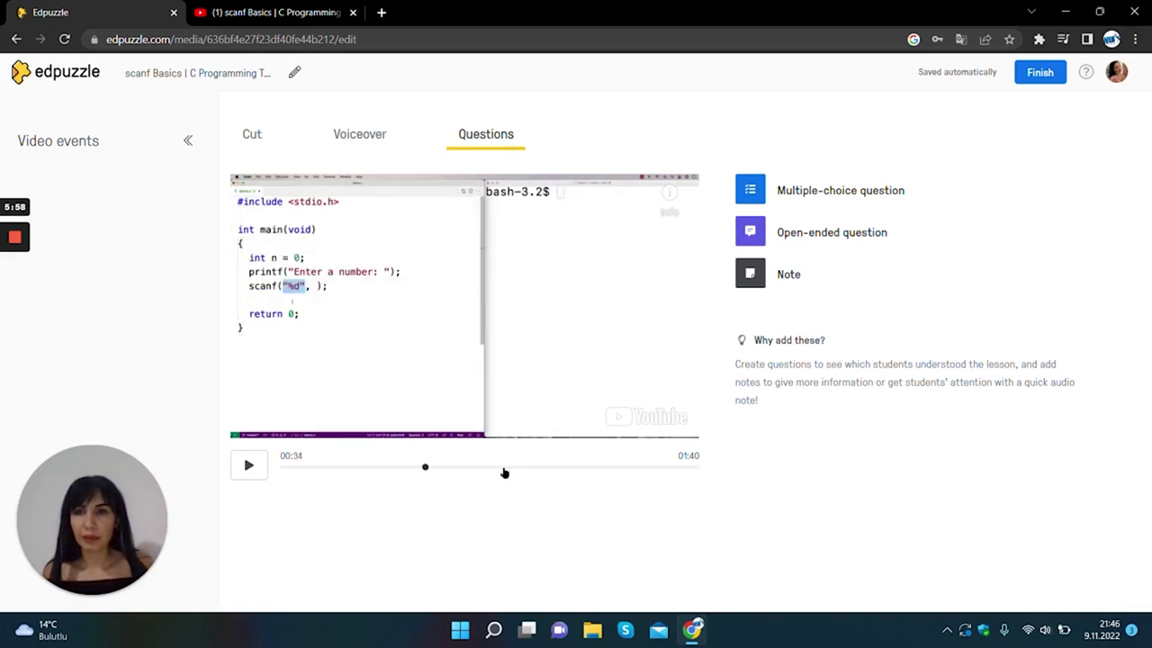
left_click(514, 470)
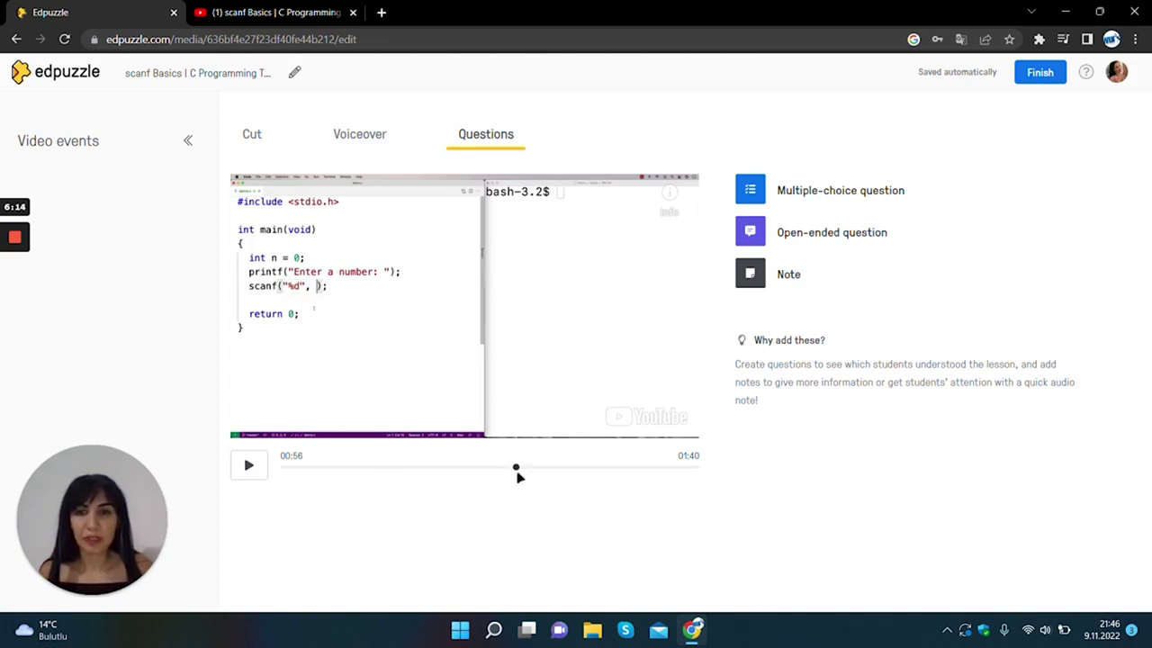
Add an open-ended question at 00:56 reading 'Why do you use %d for scanf?'
left_click(800, 246)
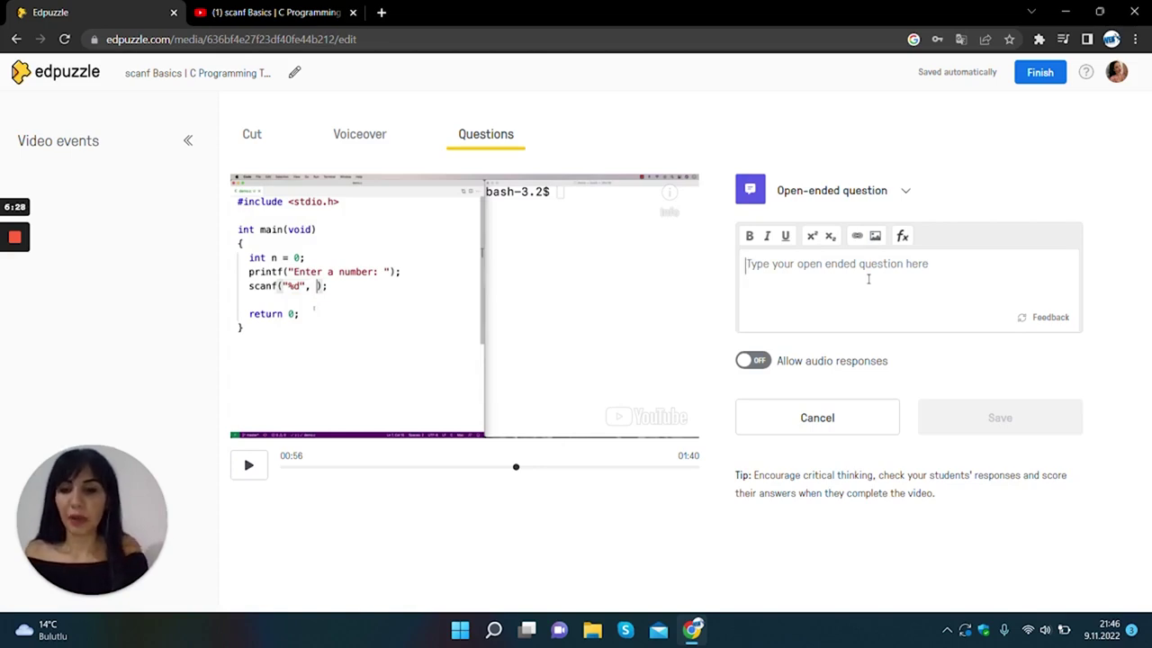
type("W")
key("BackSpace")
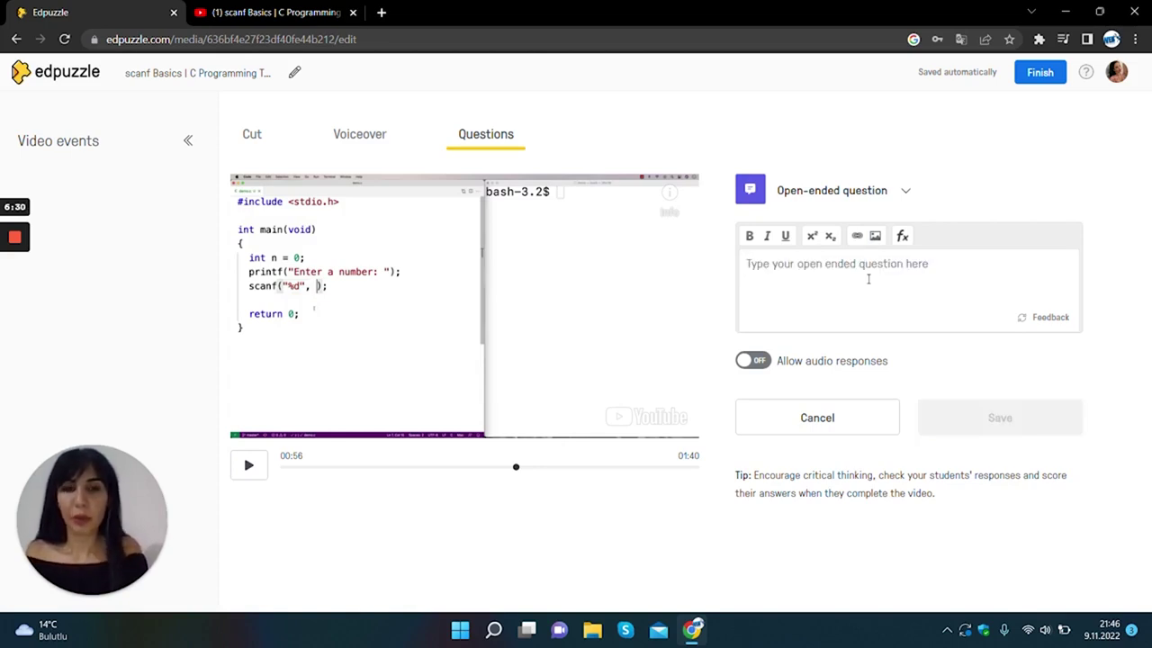
type("Why")
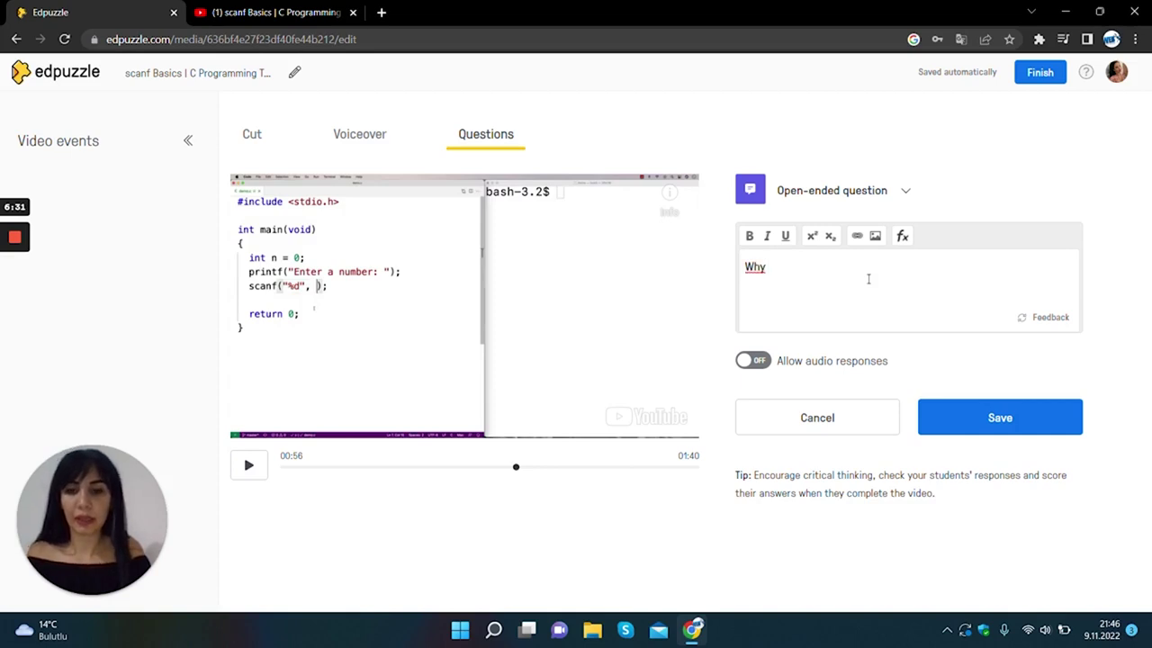
type(" do")
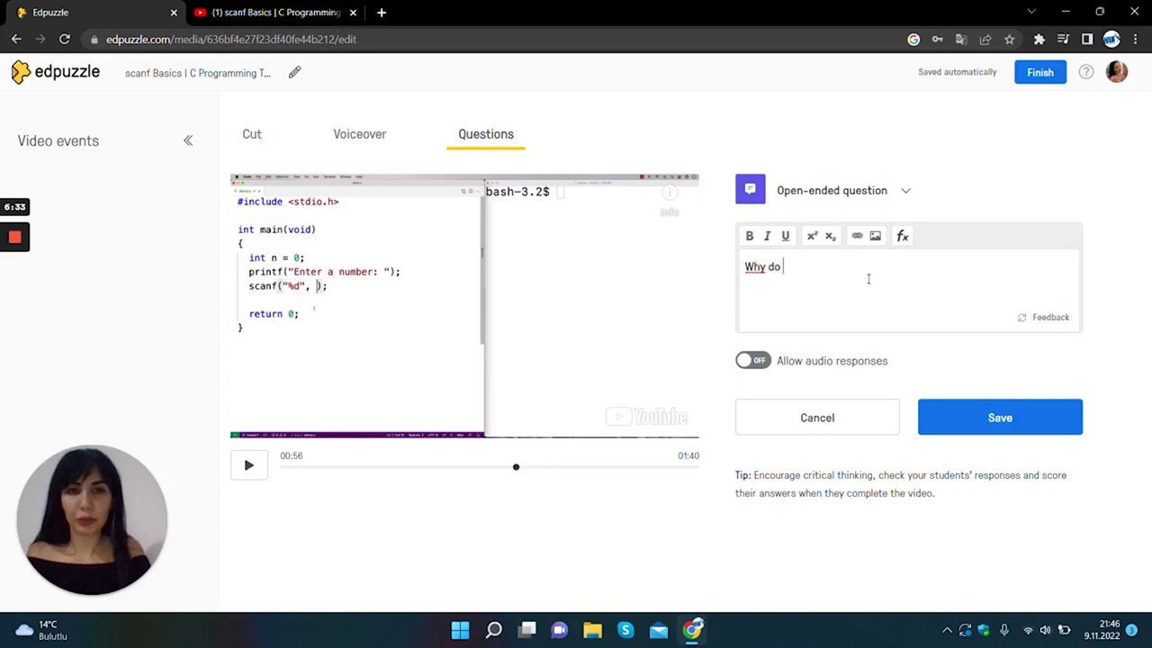
type(" you u")
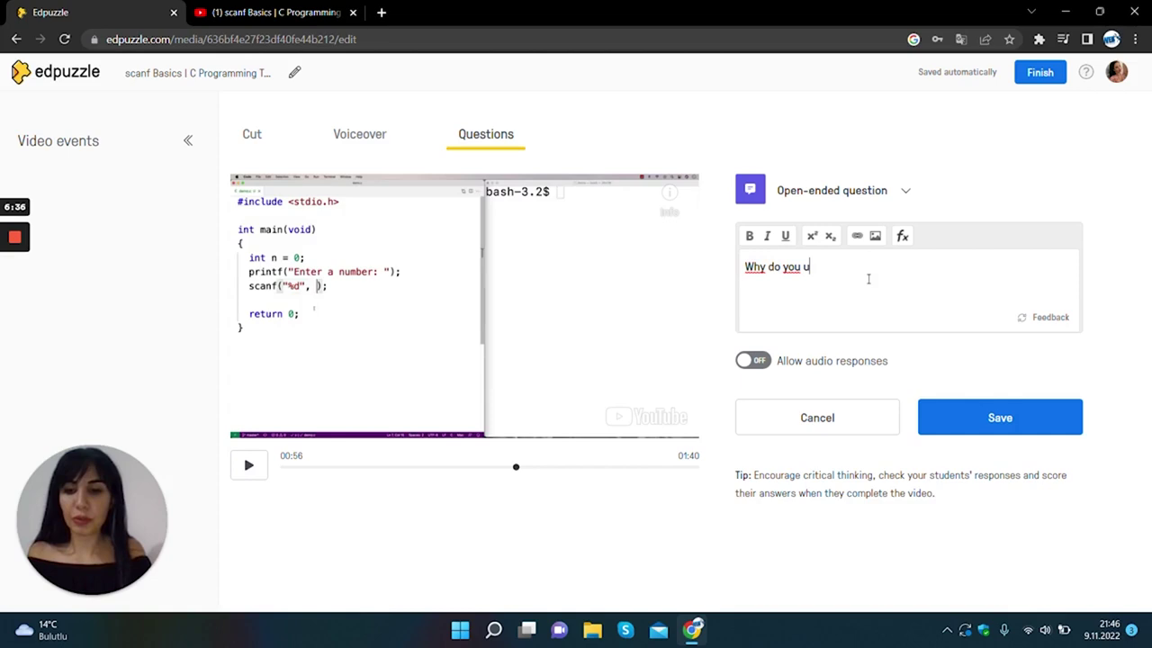
type("e")
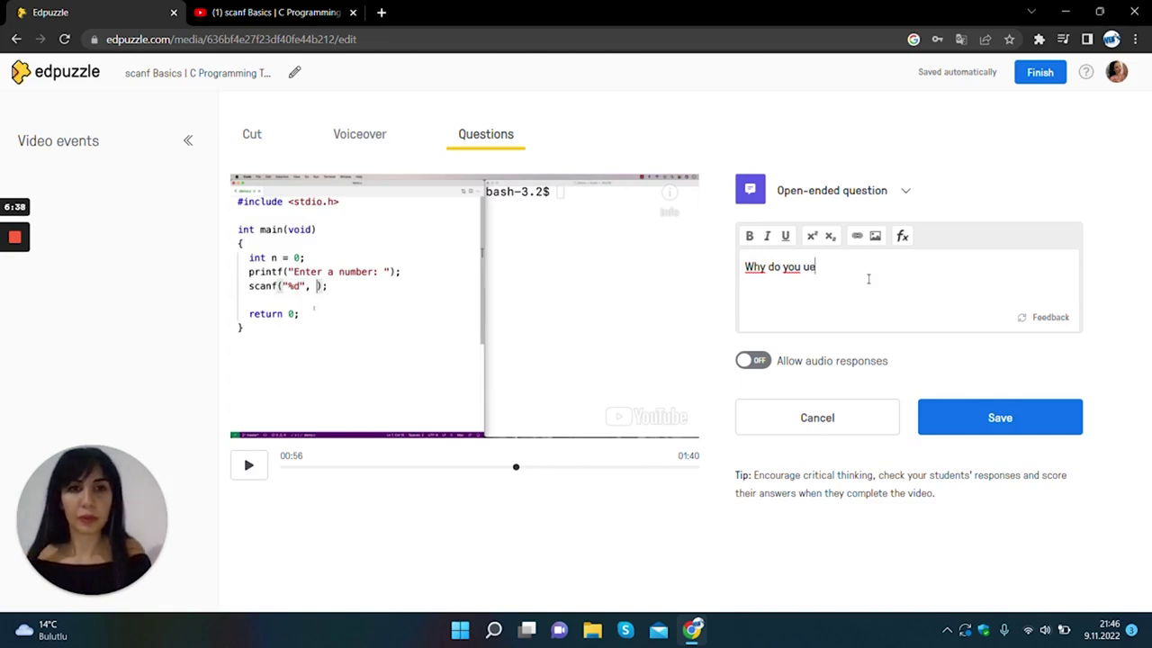
key("BackSpace")
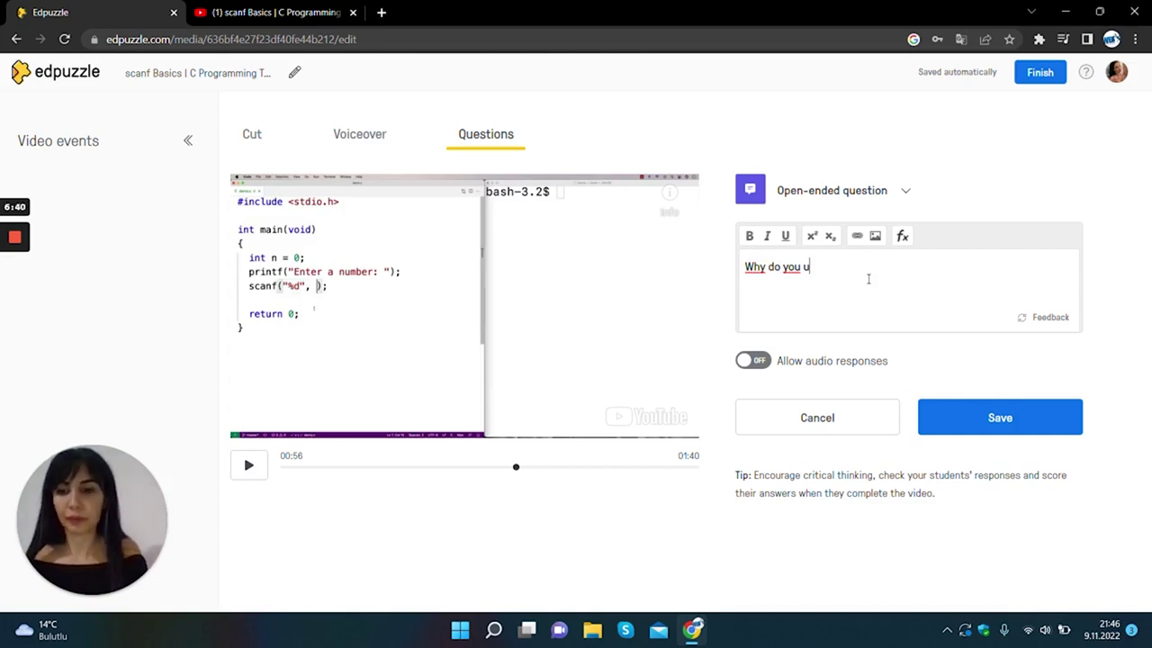
type("se")
key("BackSpace")
type("e ")
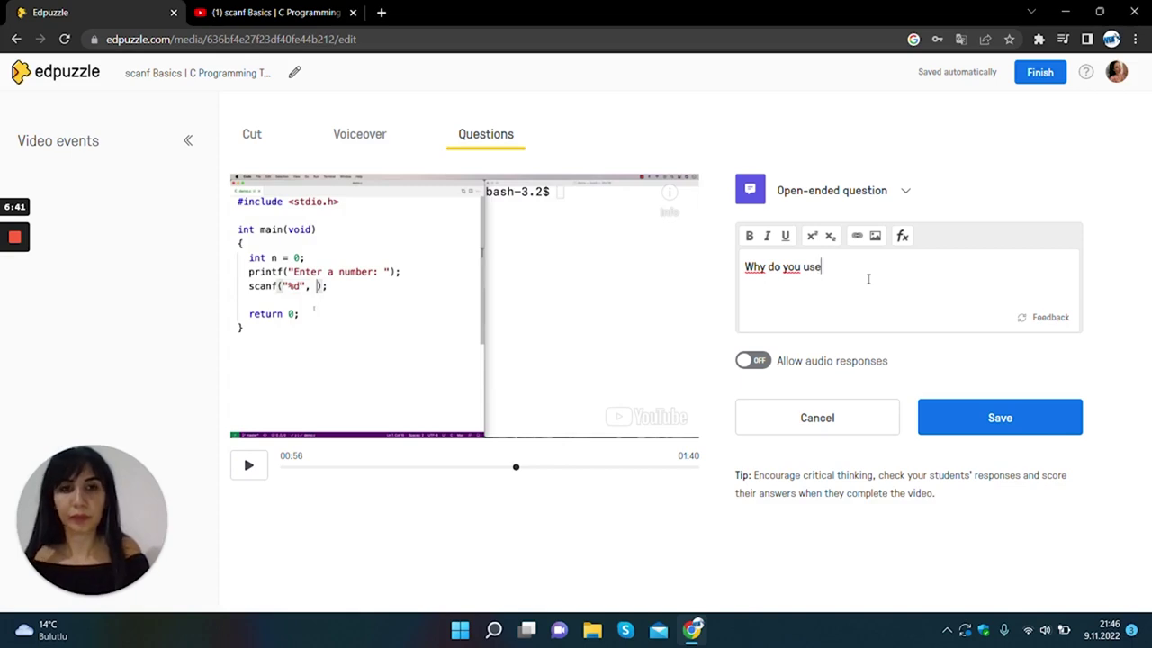
type("%d ")
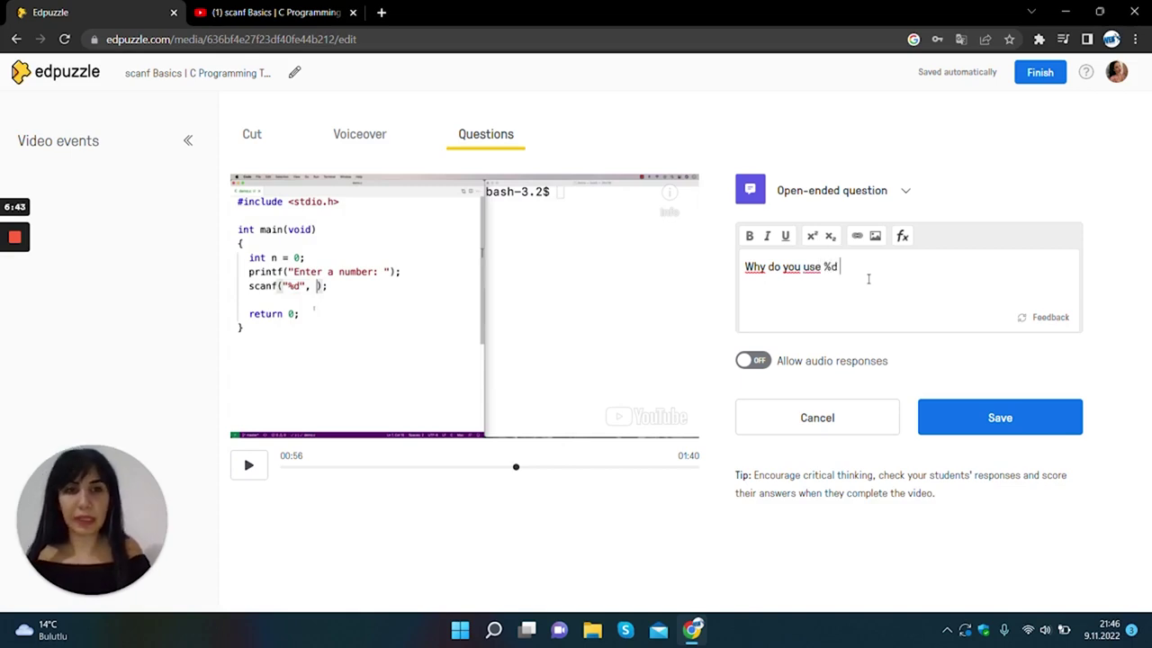
type("for ")
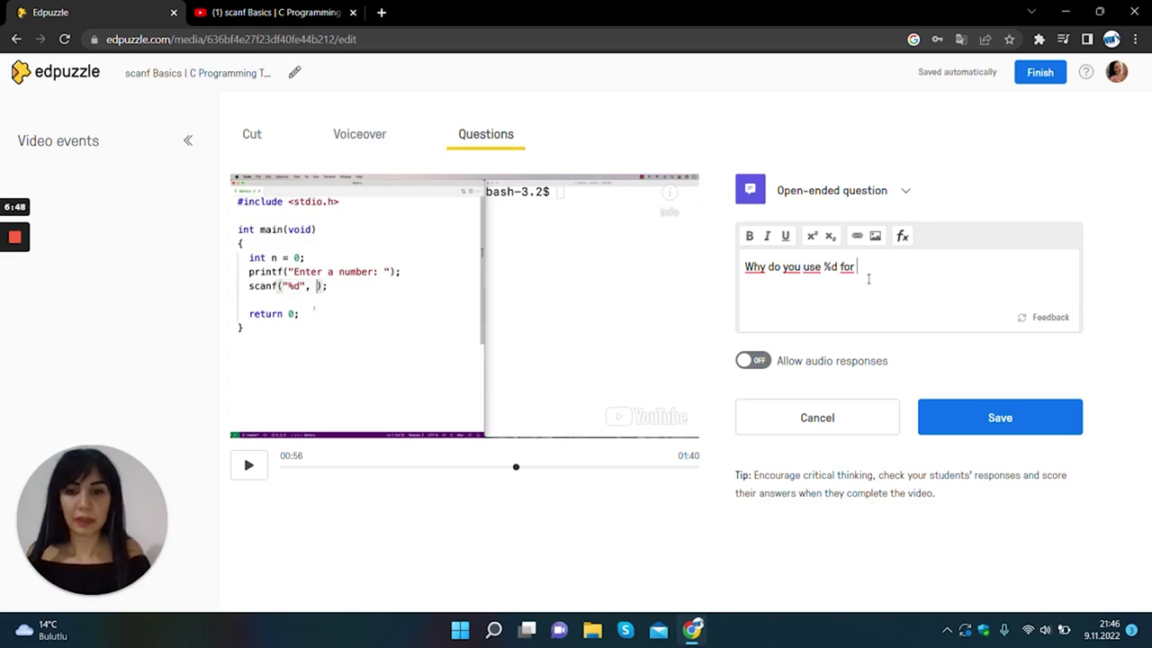
type("scan")
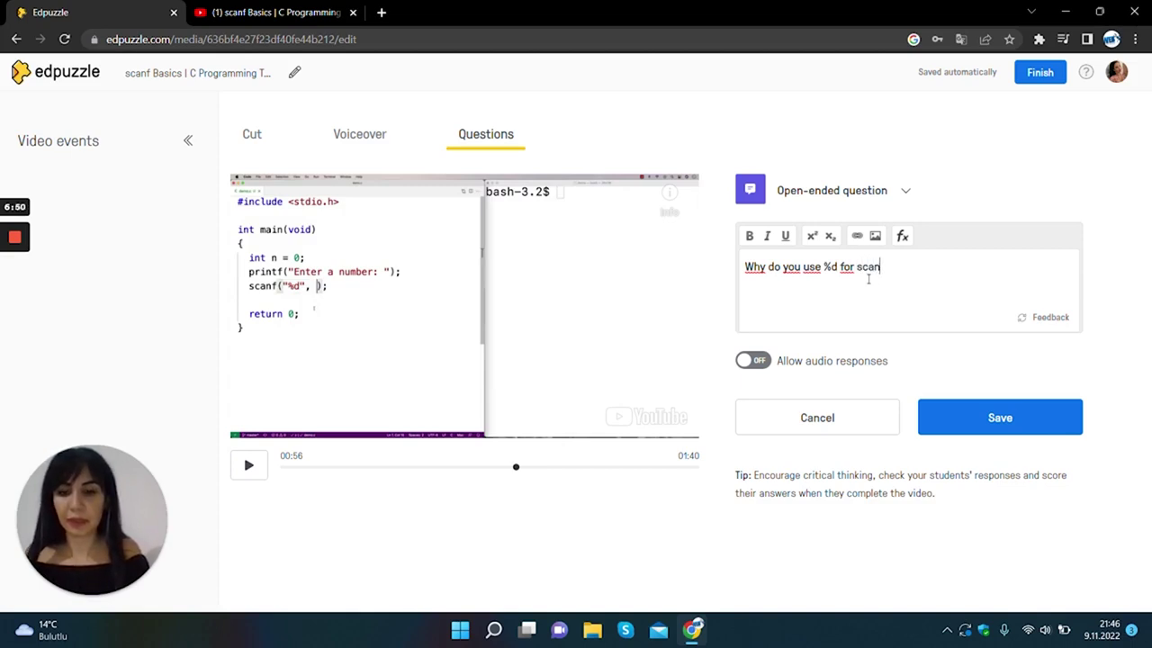
type("f?")
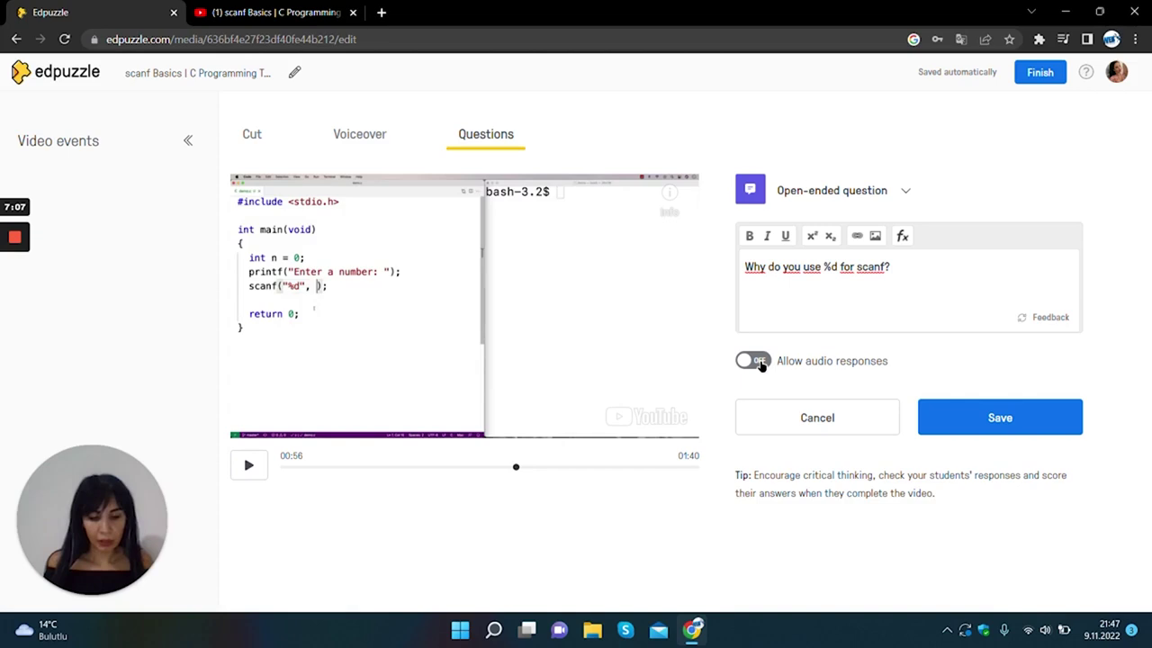
Save the %d scanf question so it appears at 00:56 among the video events
left_click(1040, 426)
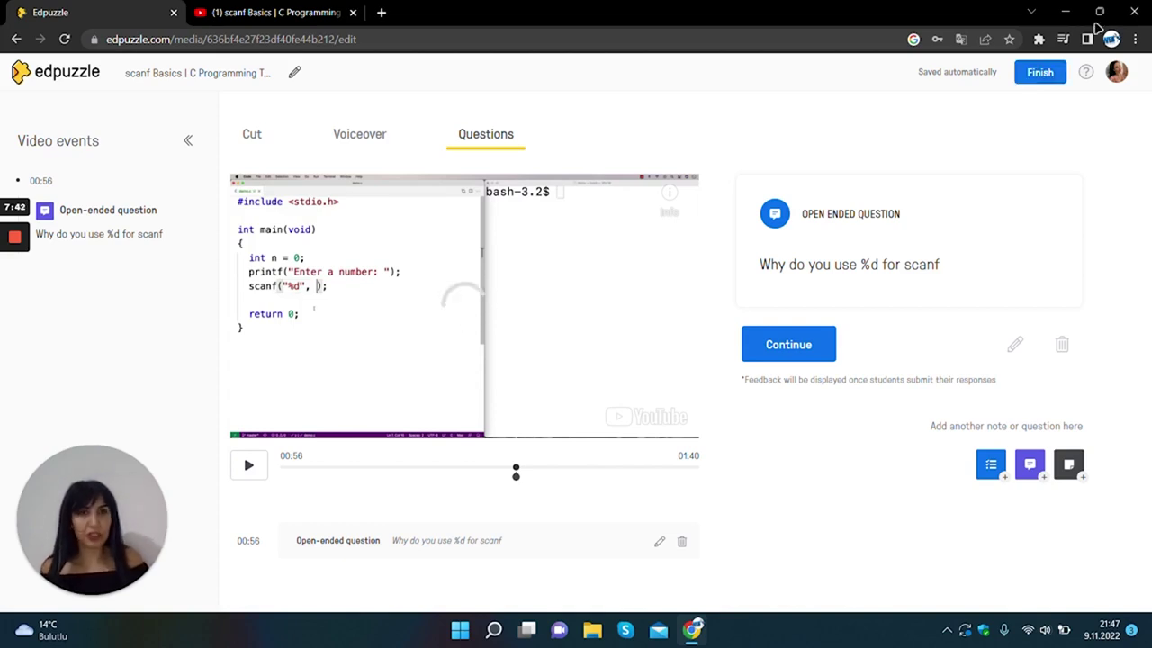
Finish editing the scanf Basics video and leave its visibility set to Public
left_click(1043, 78)
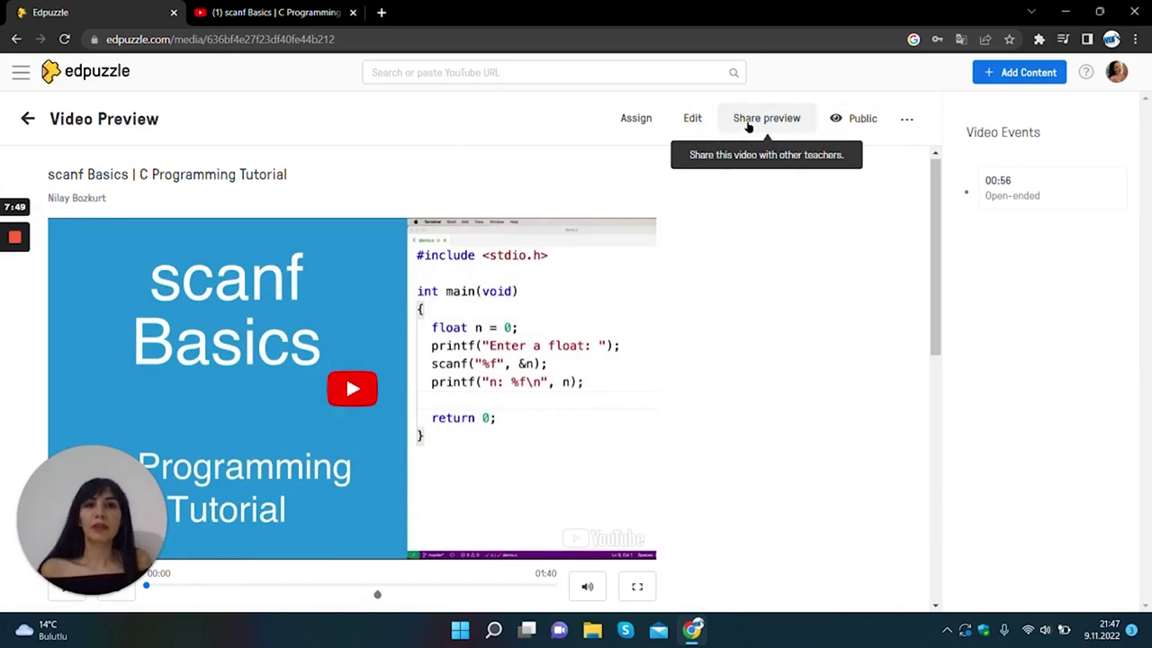
left_click(869, 132)
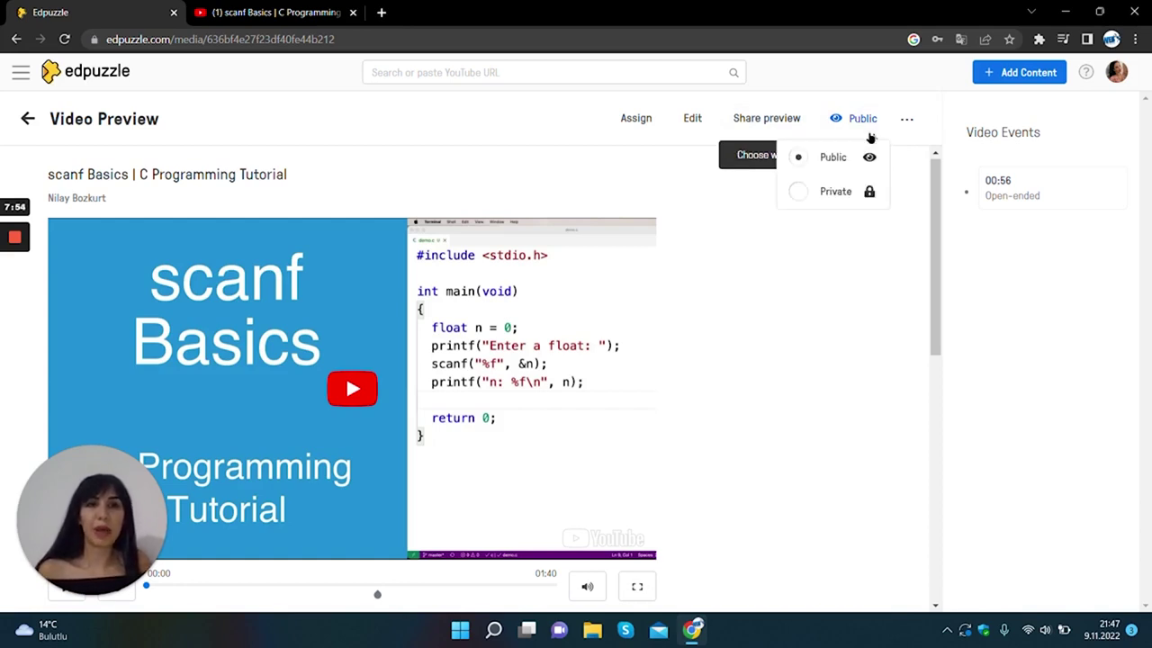
left_click(558, 134)
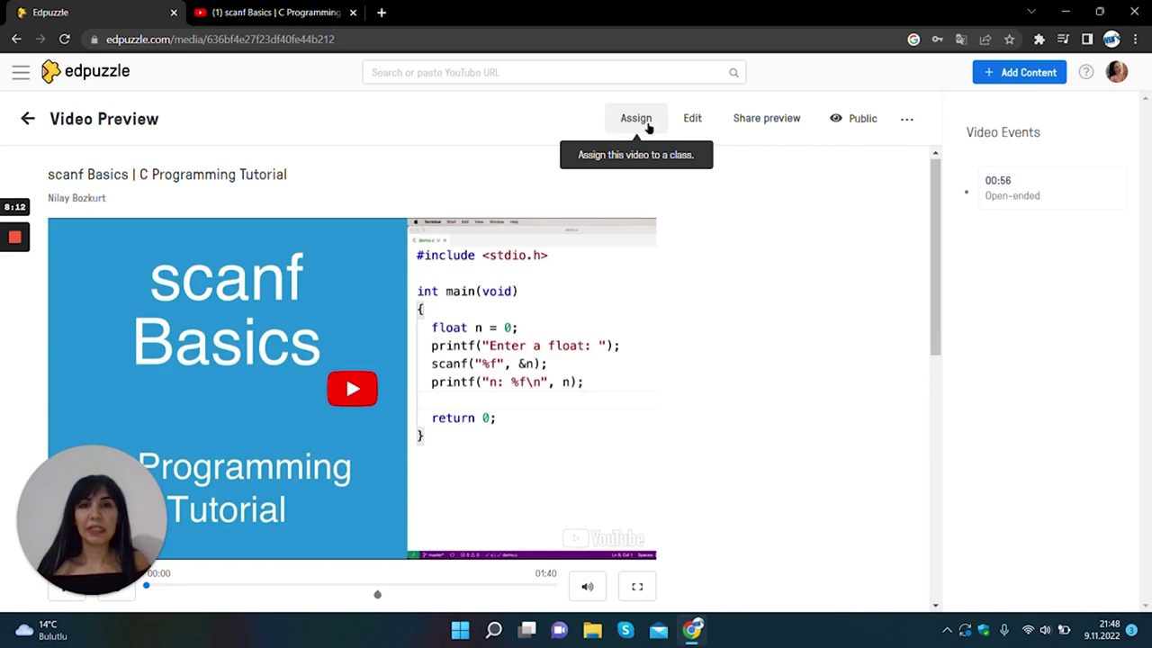
Start assigning the scanf Basics video and choose to add a new class
left_click(647, 126)
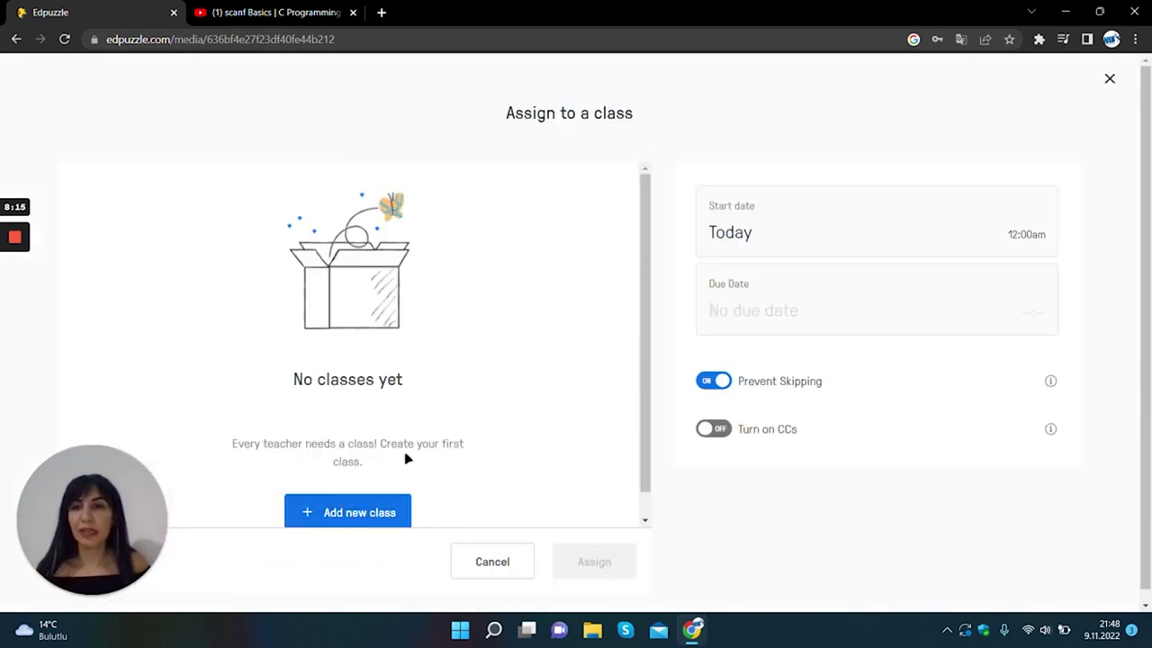
scroll(405, 459, "down", 1)
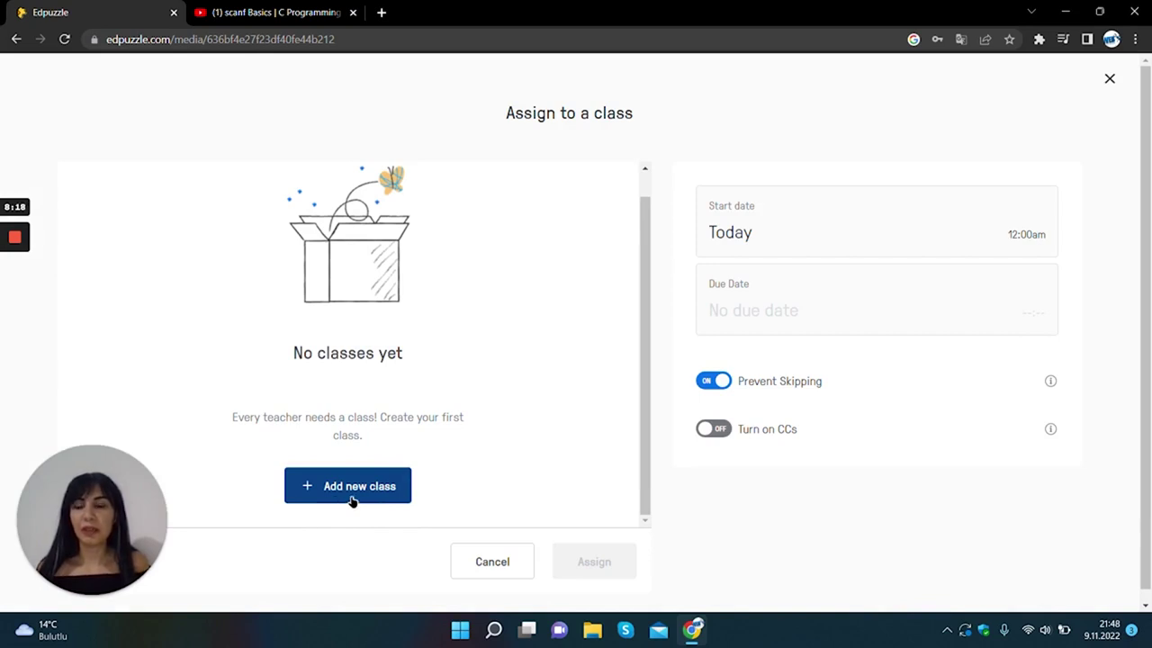
left_click(353, 499)
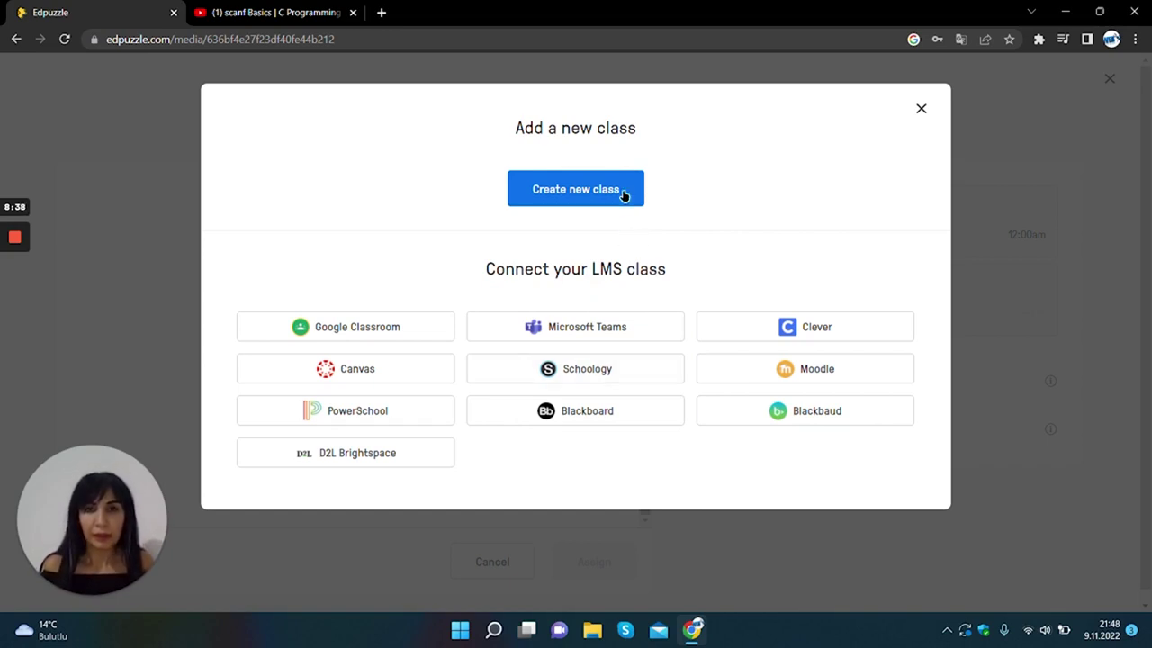
Start a brand-new class named 'Computer Engineering' and move on to its description
left_click(619, 193)
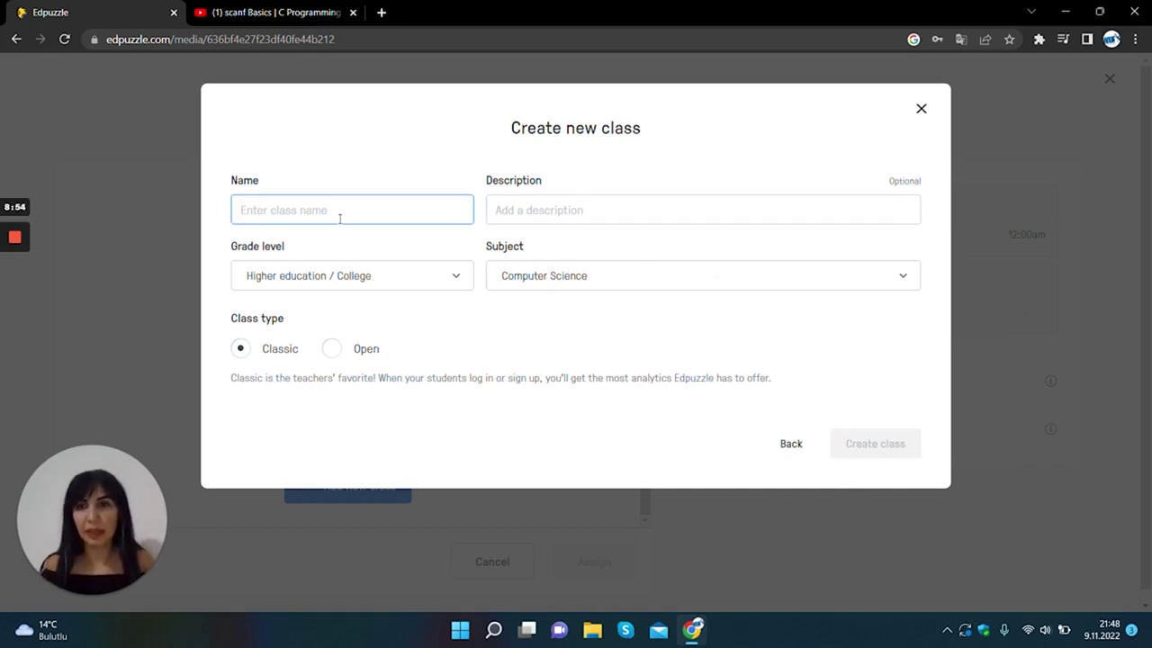
type("c.")
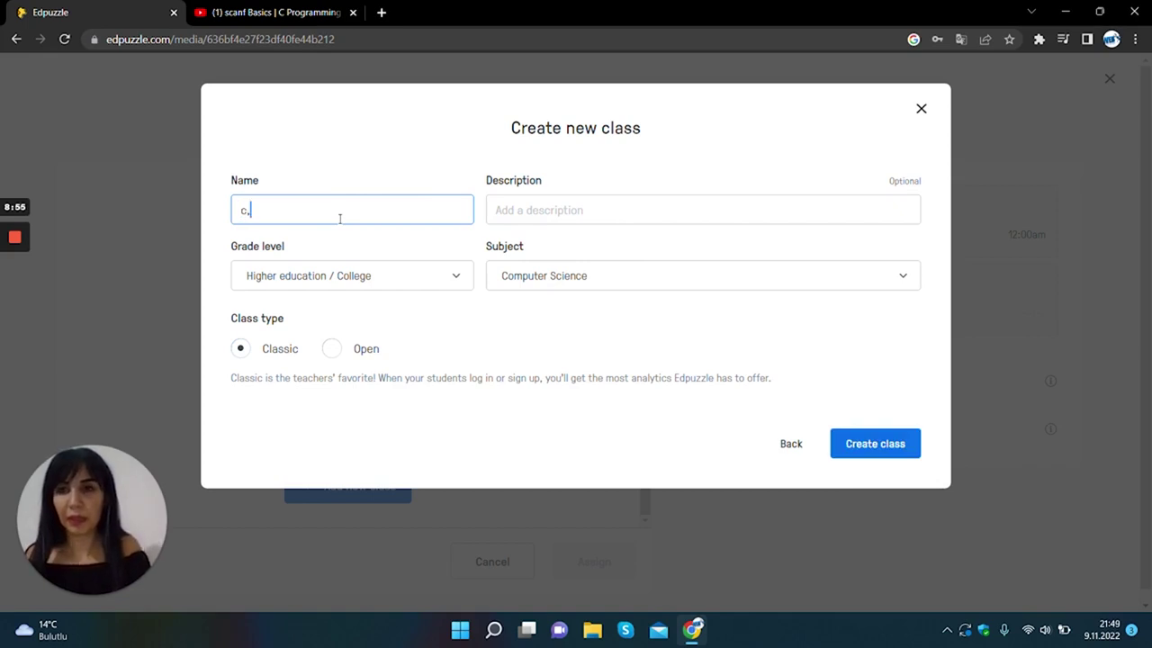
key("BackSpace")
key("BackSpace")
type("C")
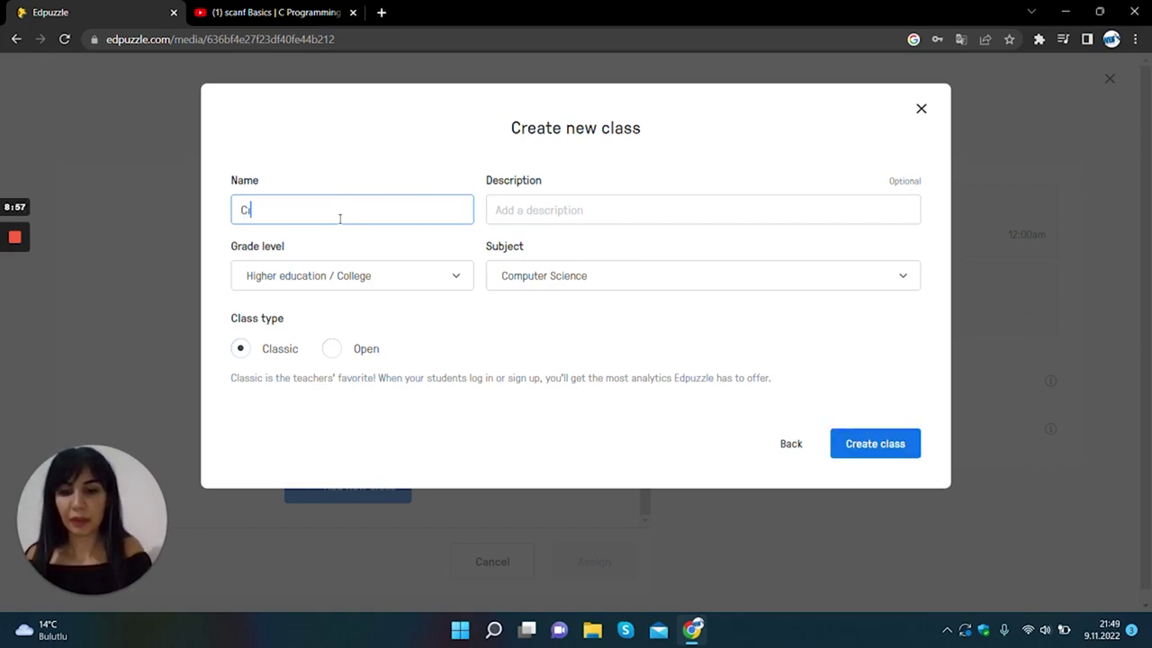
type("om")
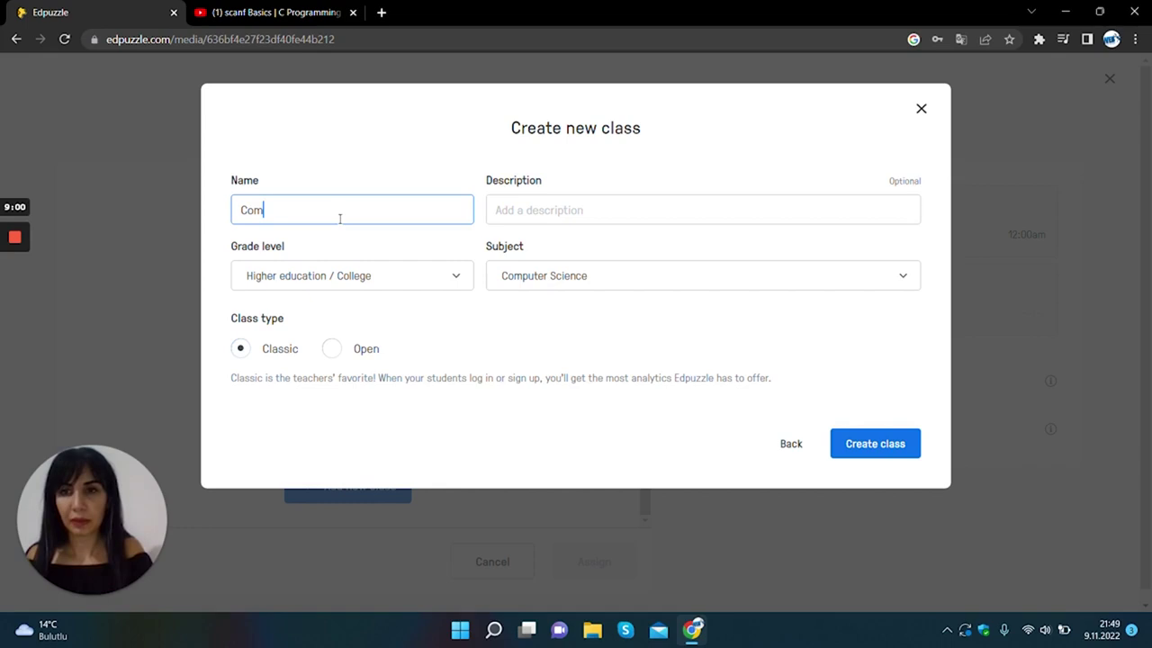
type("puter E")
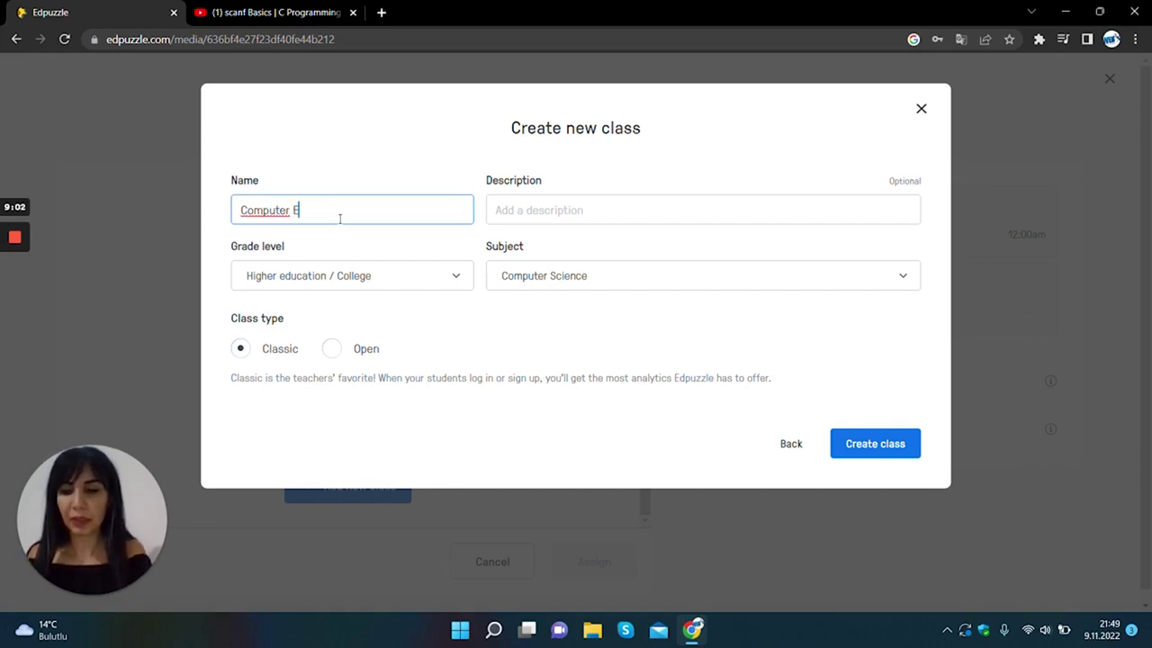
type("ngine")
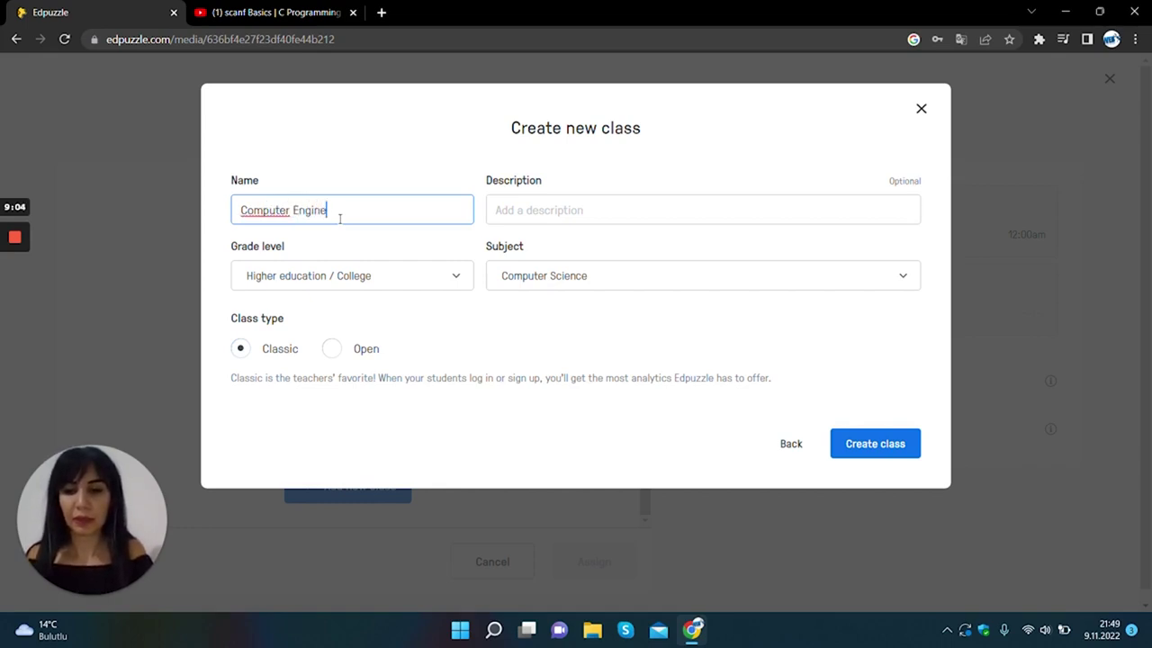
type("ering")
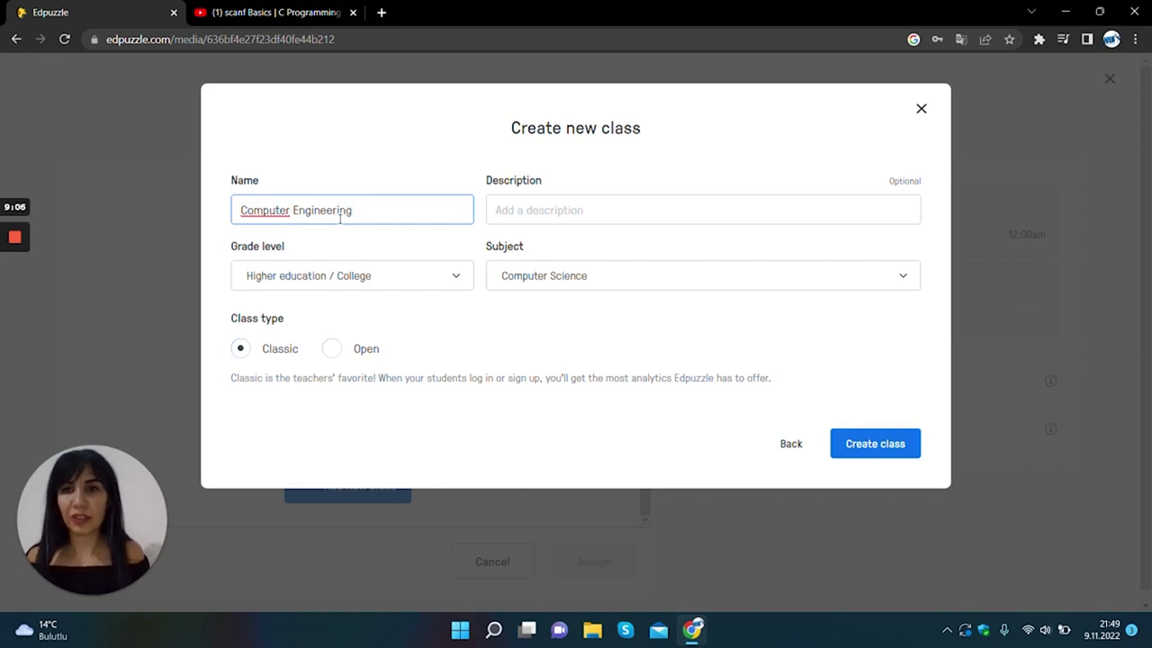
key("Tab")
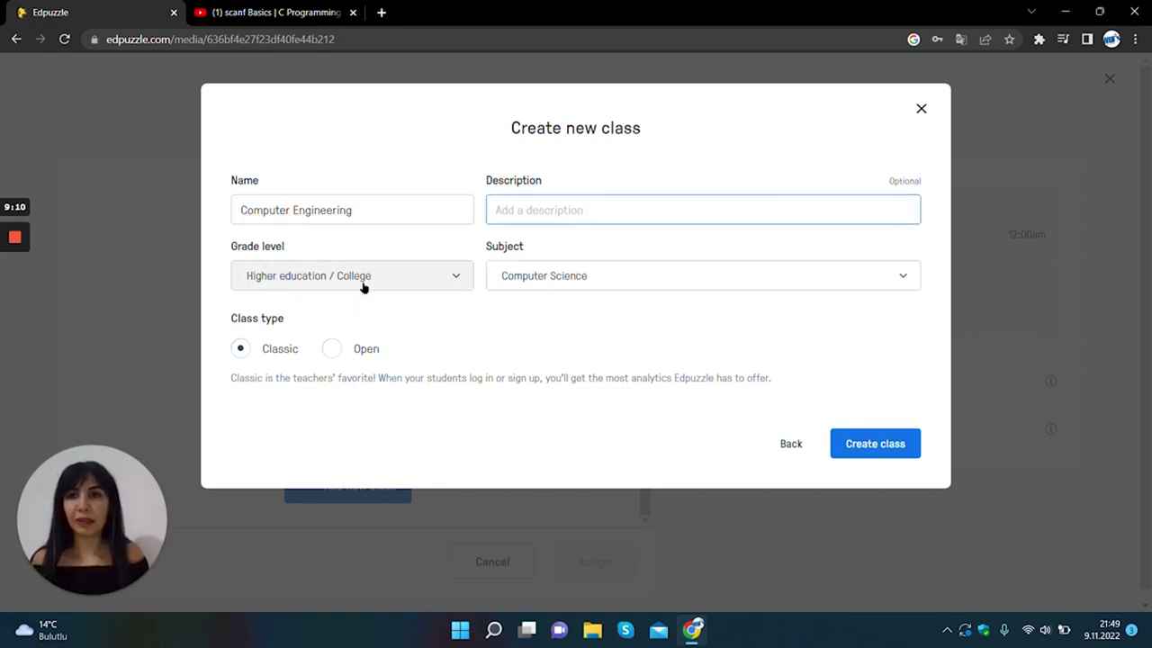
Create the Computer Engineering class so it appears ticked in the Assign to a class list
left_click(895, 446)
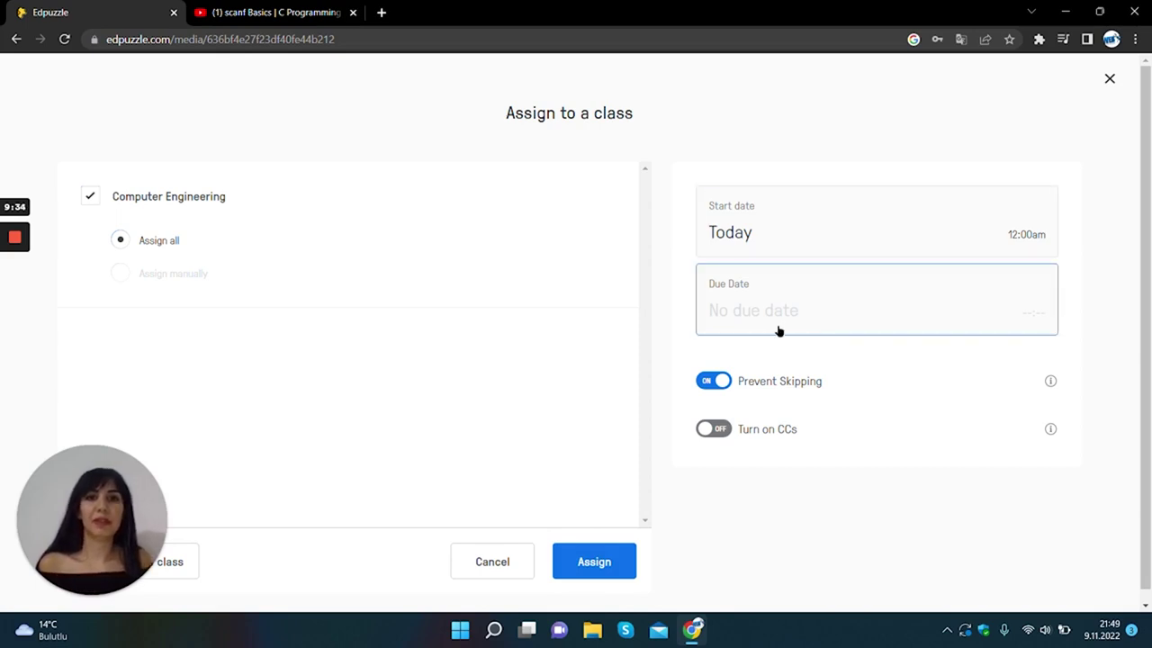
Assign the video to Computer Engineering and view the in-progress assignment on that class page
left_click(612, 572)
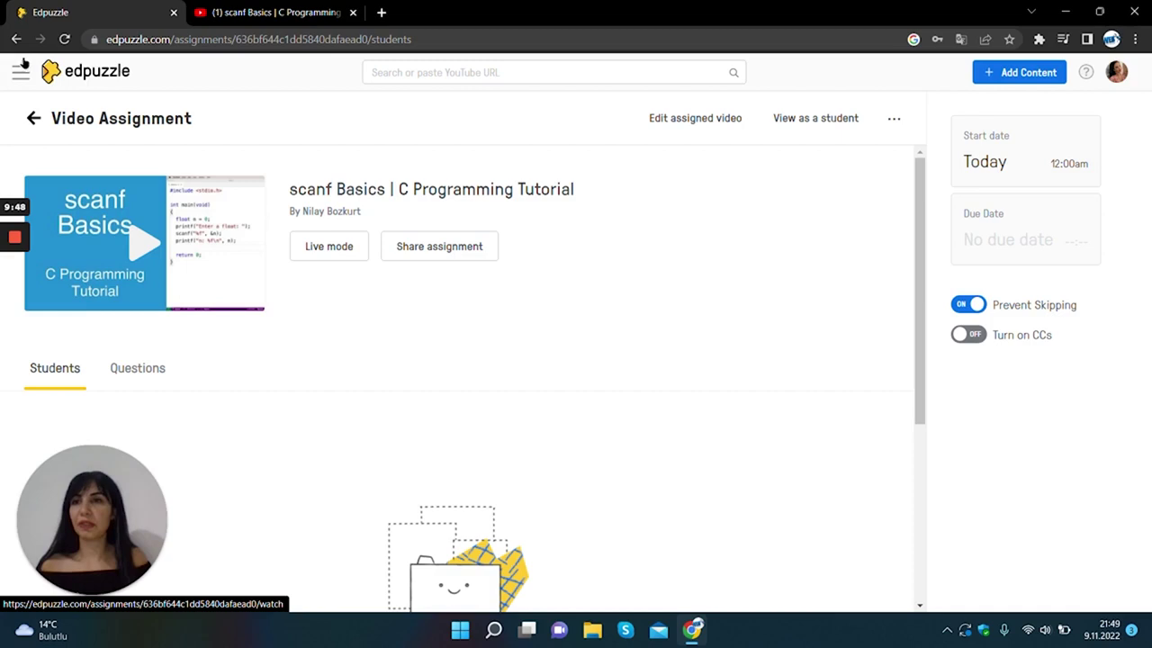
left_click(33, 118)
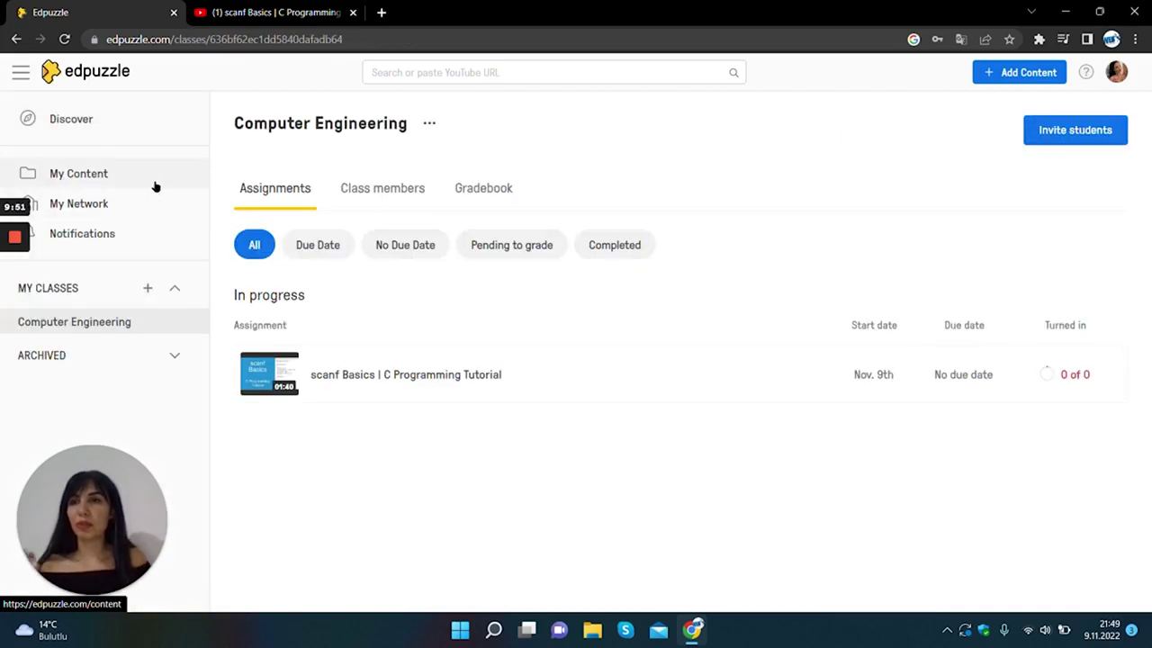
left_click(113, 178)
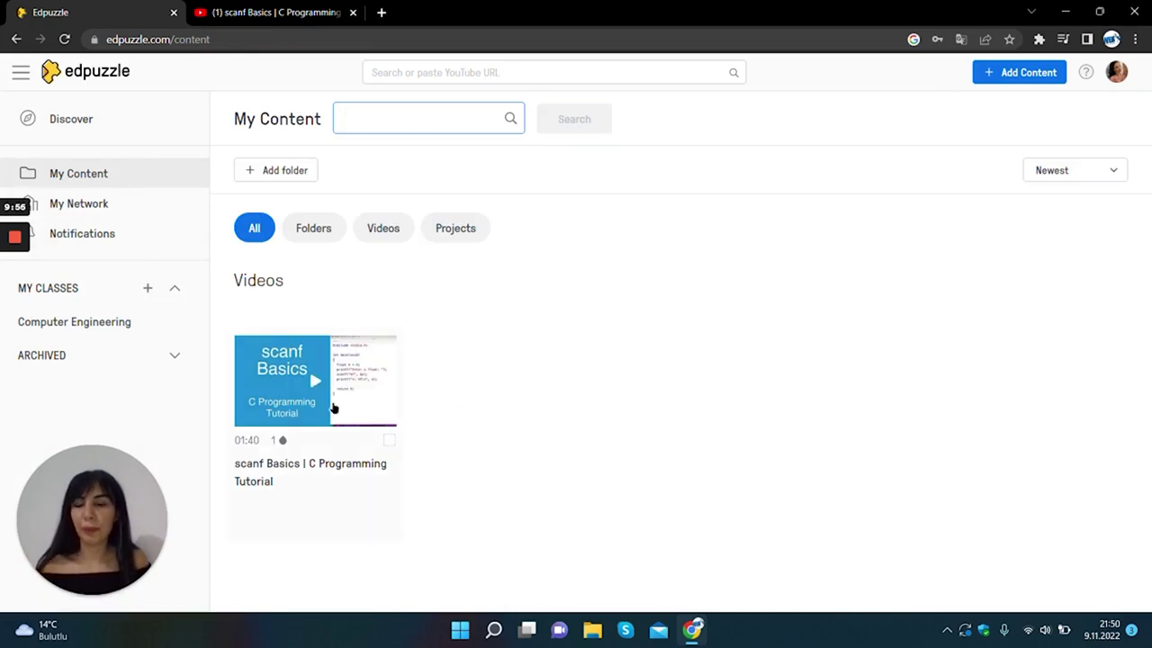
left_click(65, 335)
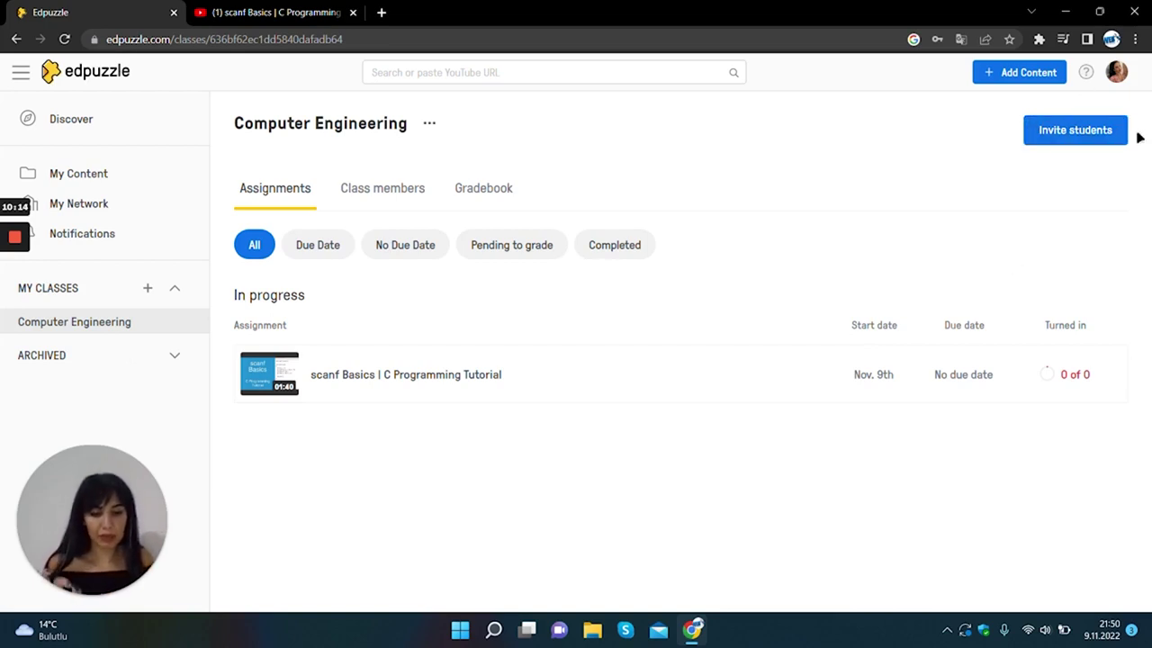
Bring up the Computer Engineering student invite and select the class join code
left_click(1101, 131)
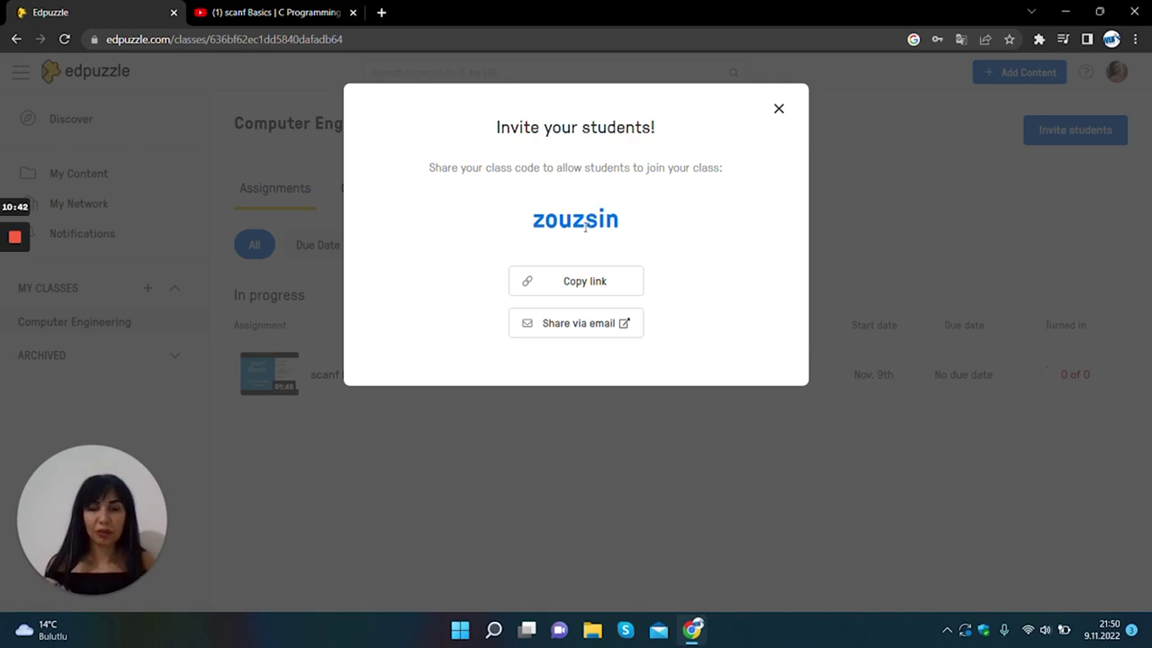
left_click_drag(614, 217, 467, 214)
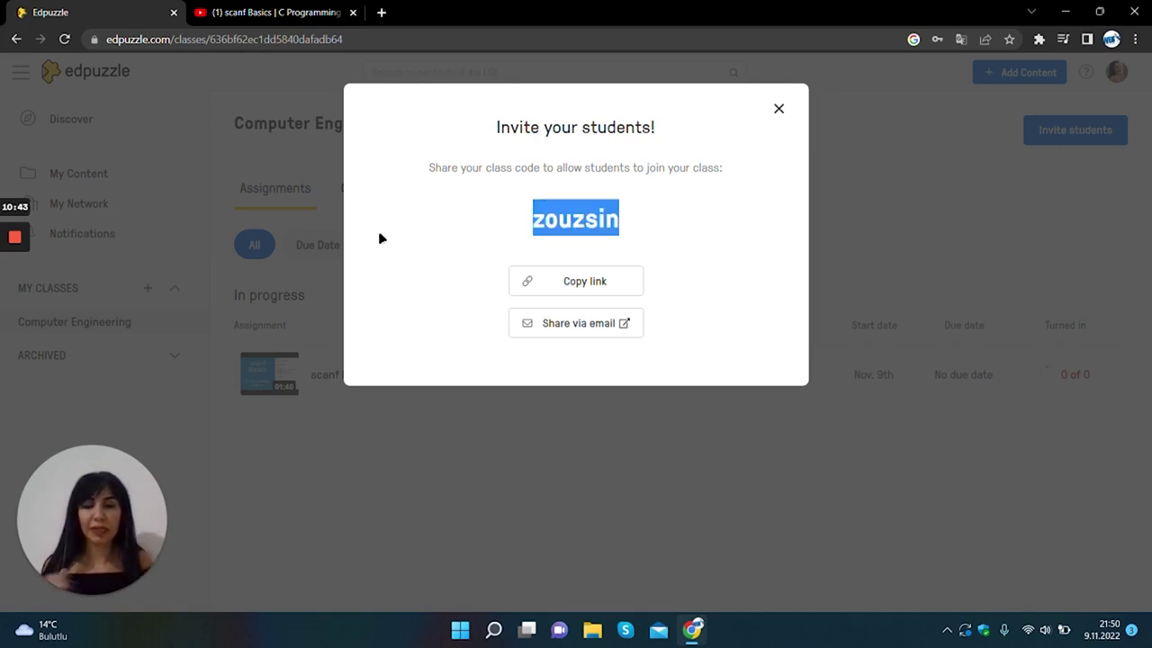